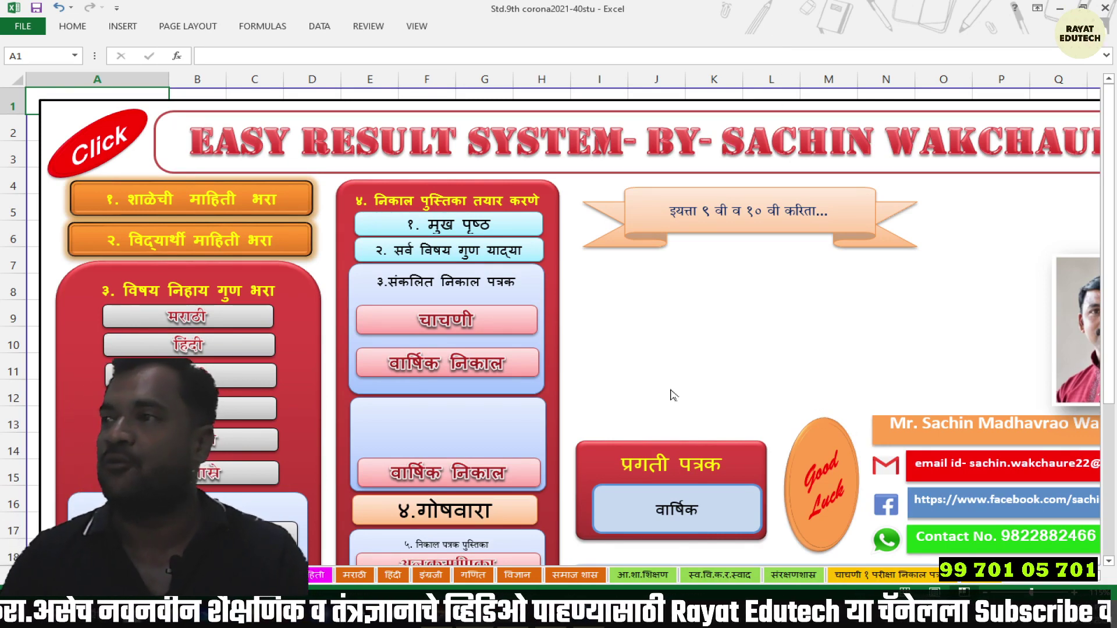
- Zoom out to see the whole dashboard, then open the school information entry sheet from Home
scroll(670, 391, "down", 1)
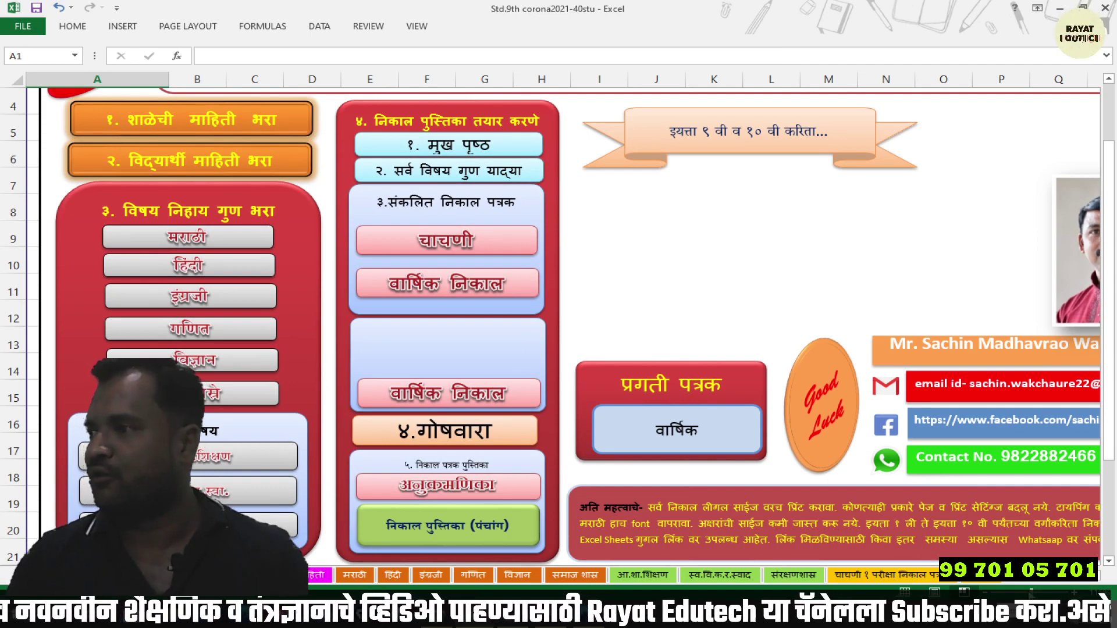
left_click_drag(1047, 591, 1030, 584)
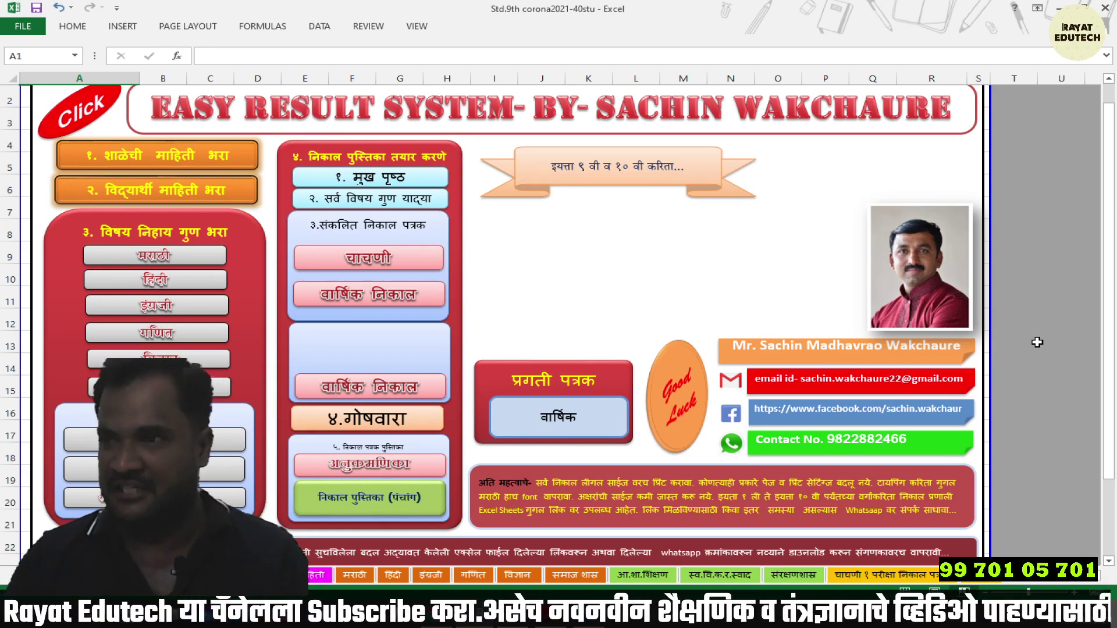
scroll(1035, 339, "up", 1)
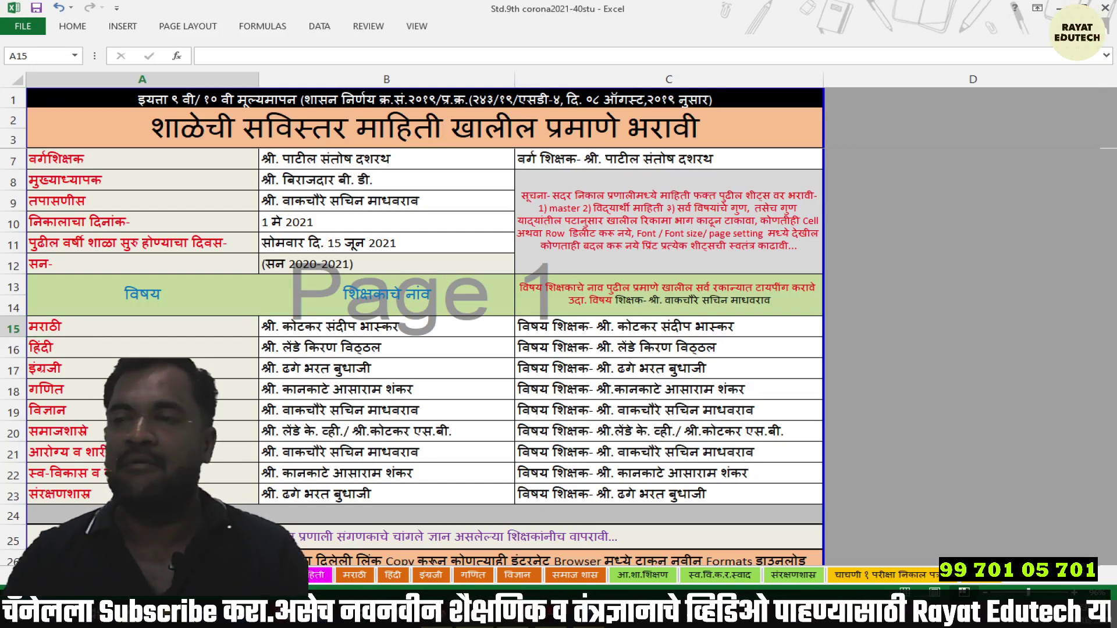
left_click(76, 122)
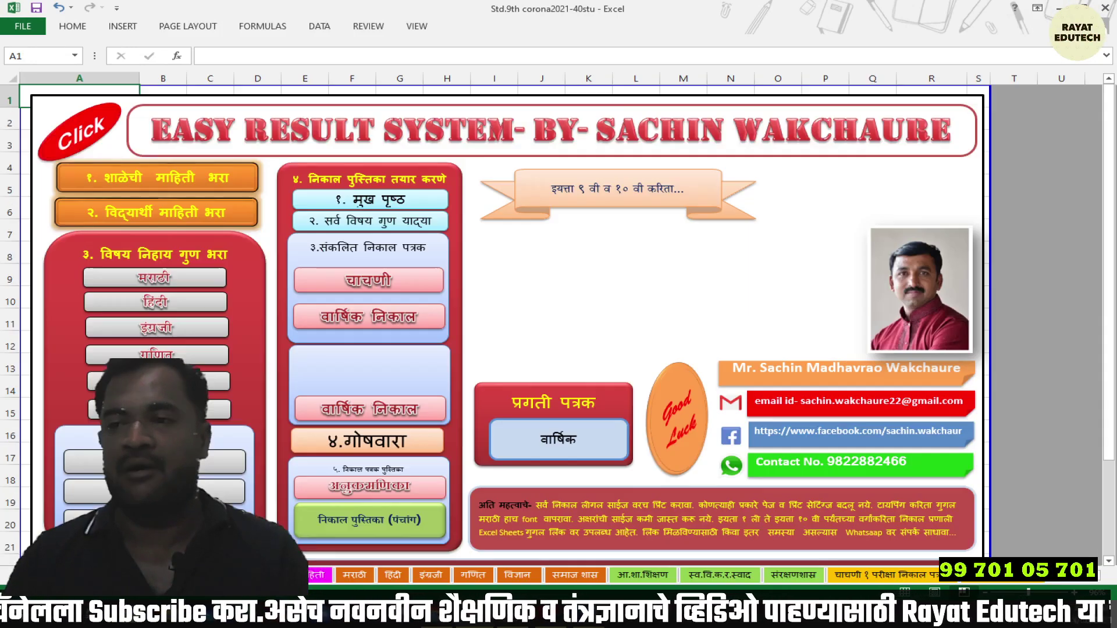
left_click(154, 180)
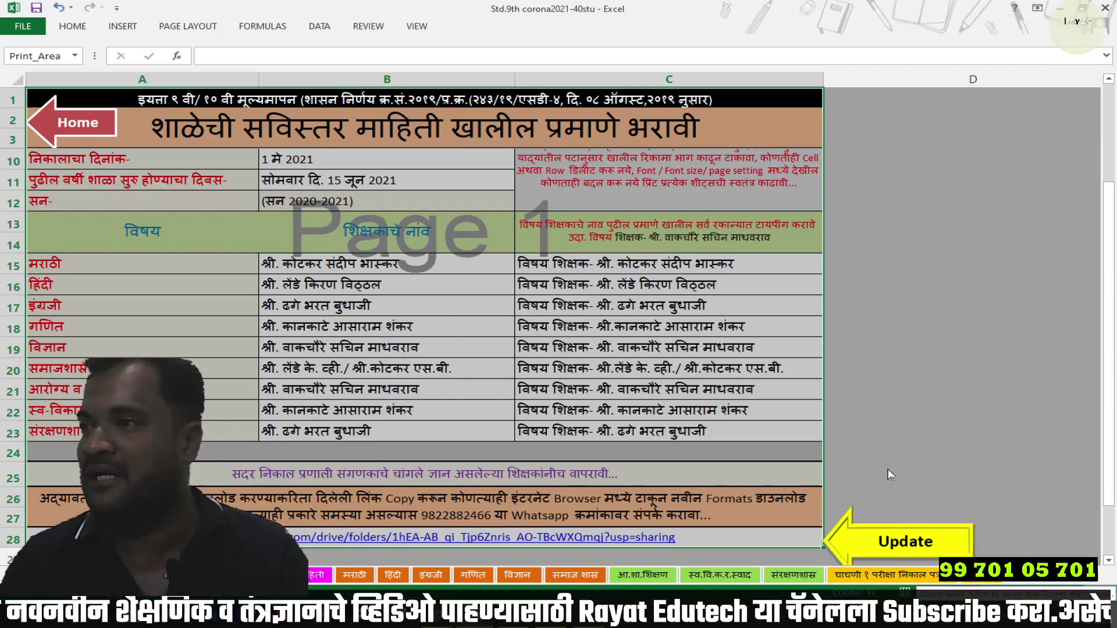
- Clear the print-area selection and scroll over the school information sheet
left_click(872, 427)
scroll(672, 381, "up", 1)
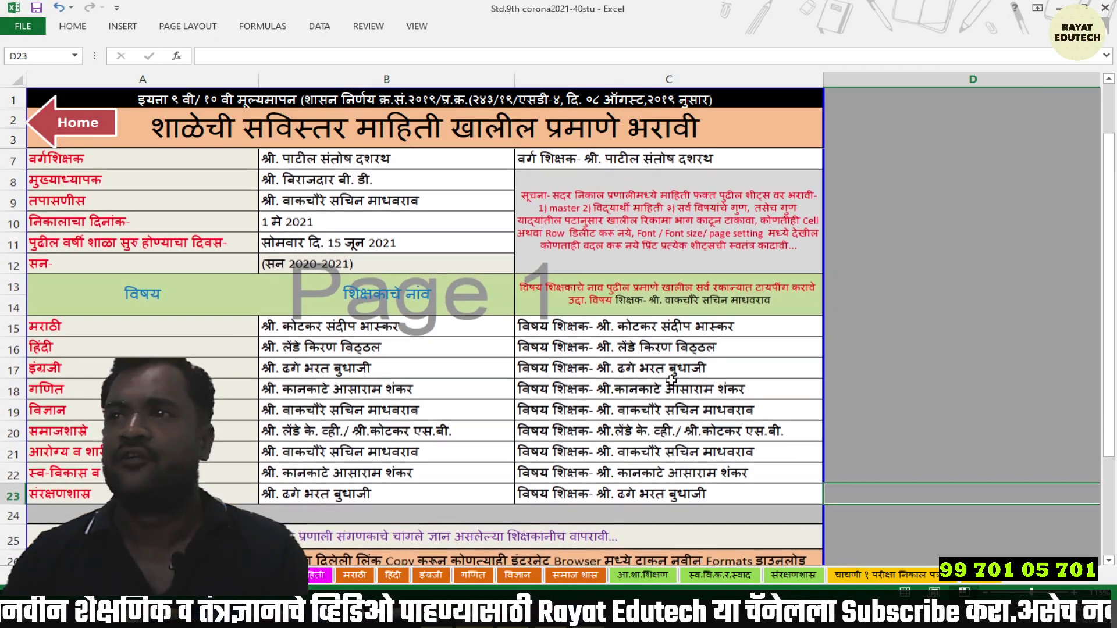
scroll(485, 156, "up", 1)
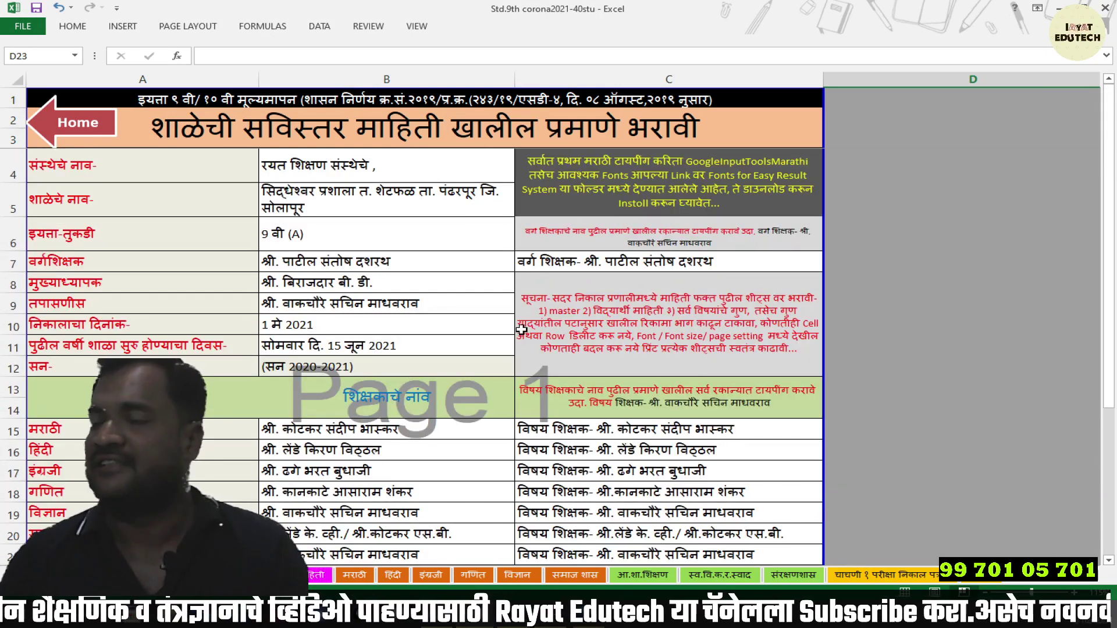
scroll(522, 330, "down", 1)
scroll(522, 329, "down", 2)
scroll(522, 331, "up", 1)
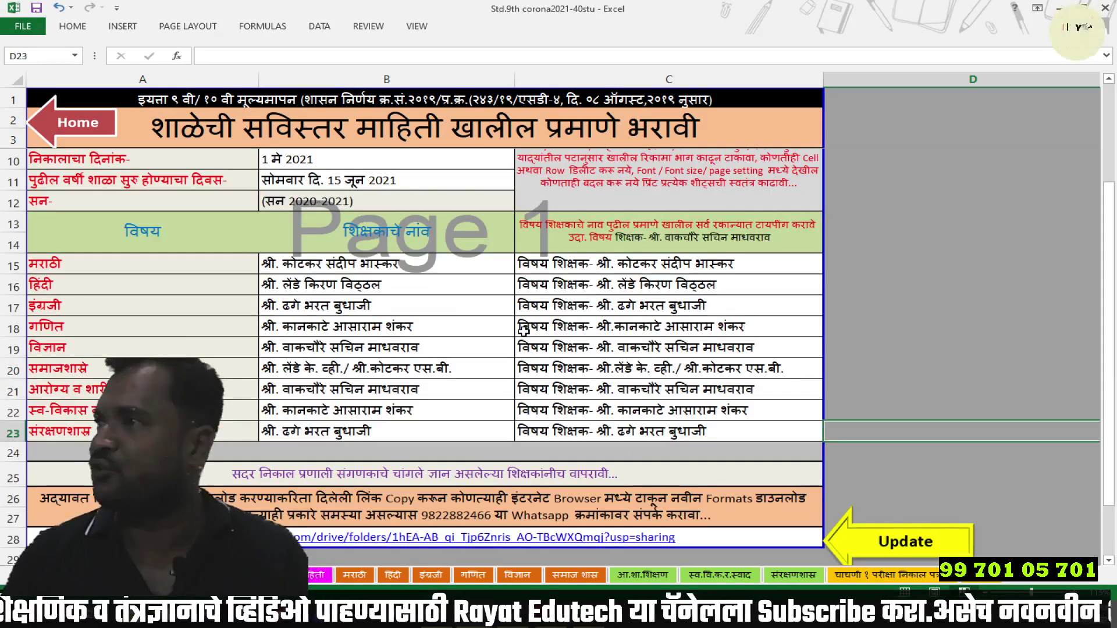
scroll(523, 332, "up", 2)
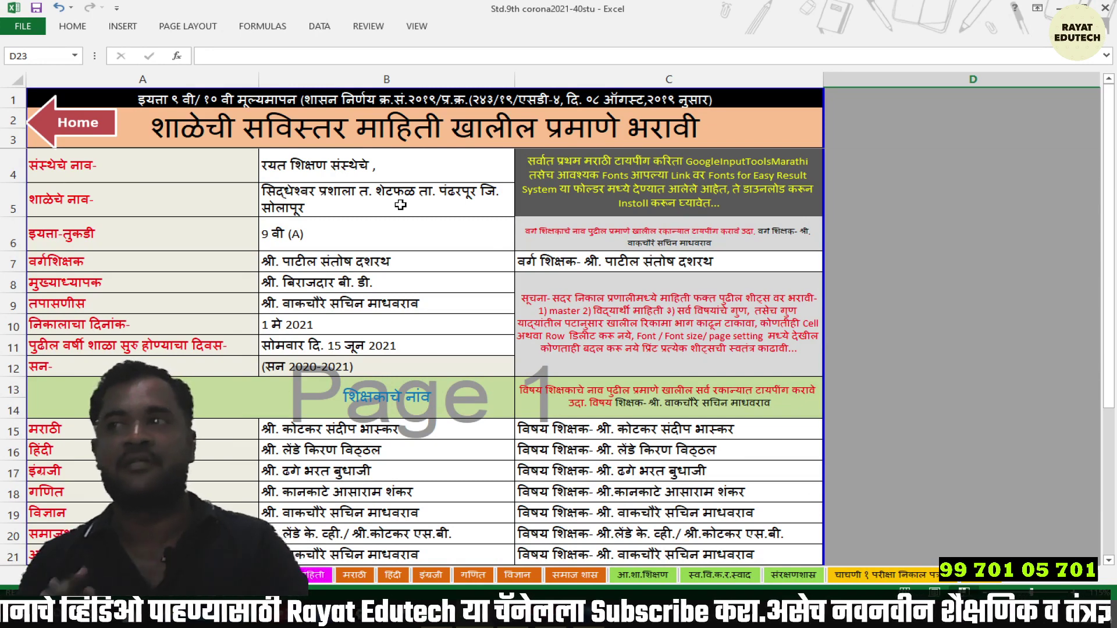
- Review the class-division, class teacher, headmaster and inspector entries in B6–B9, then go to the student sheet
left_click(395, 240)
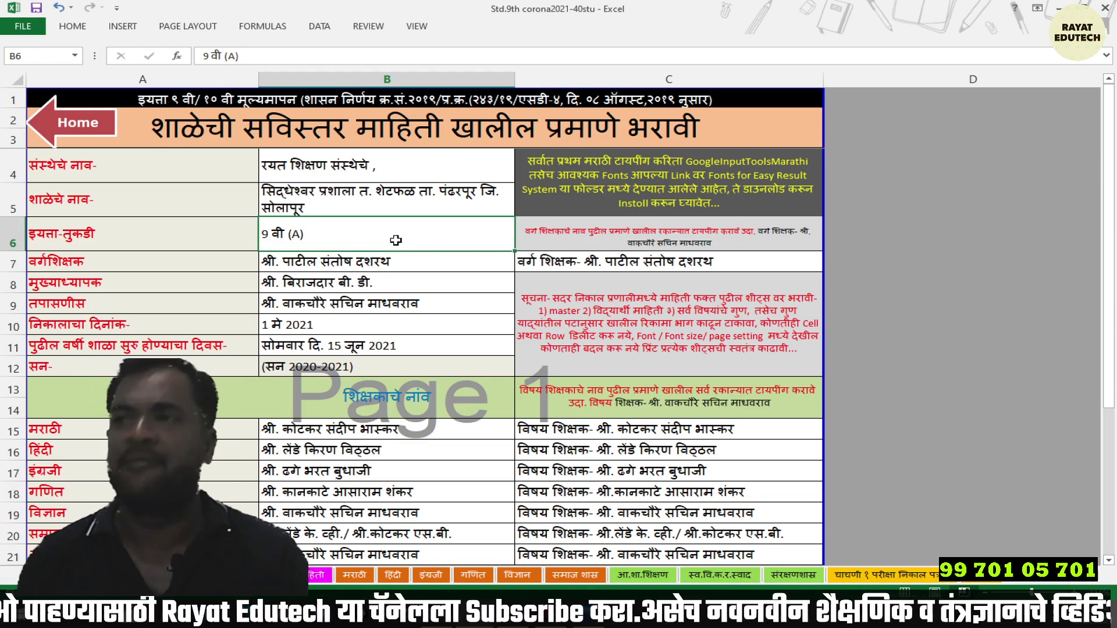
key("Return")
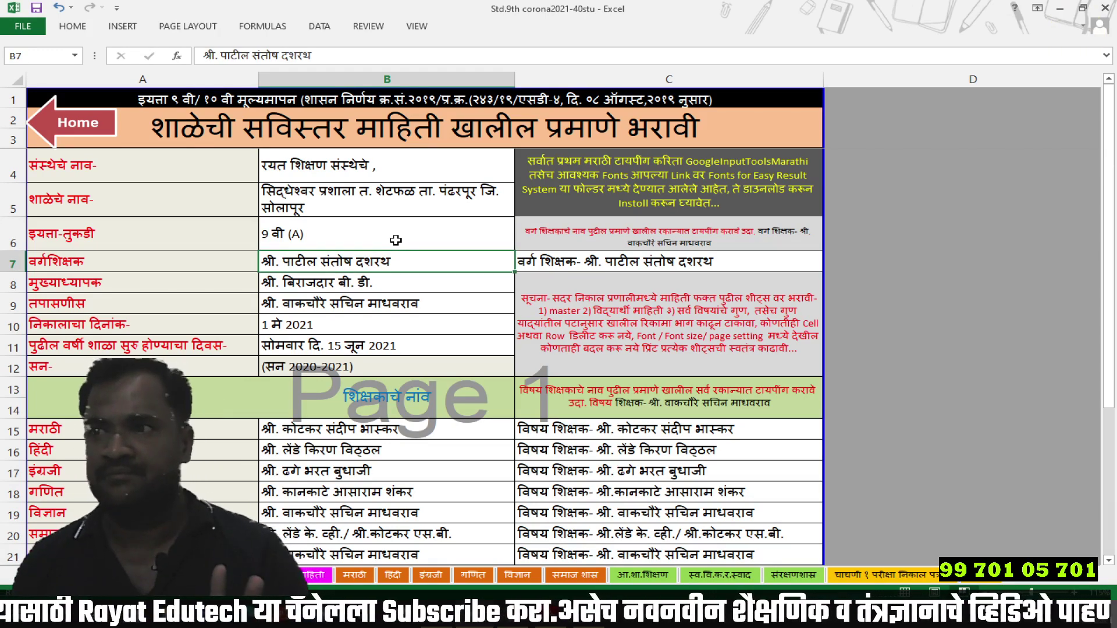
key("Return")
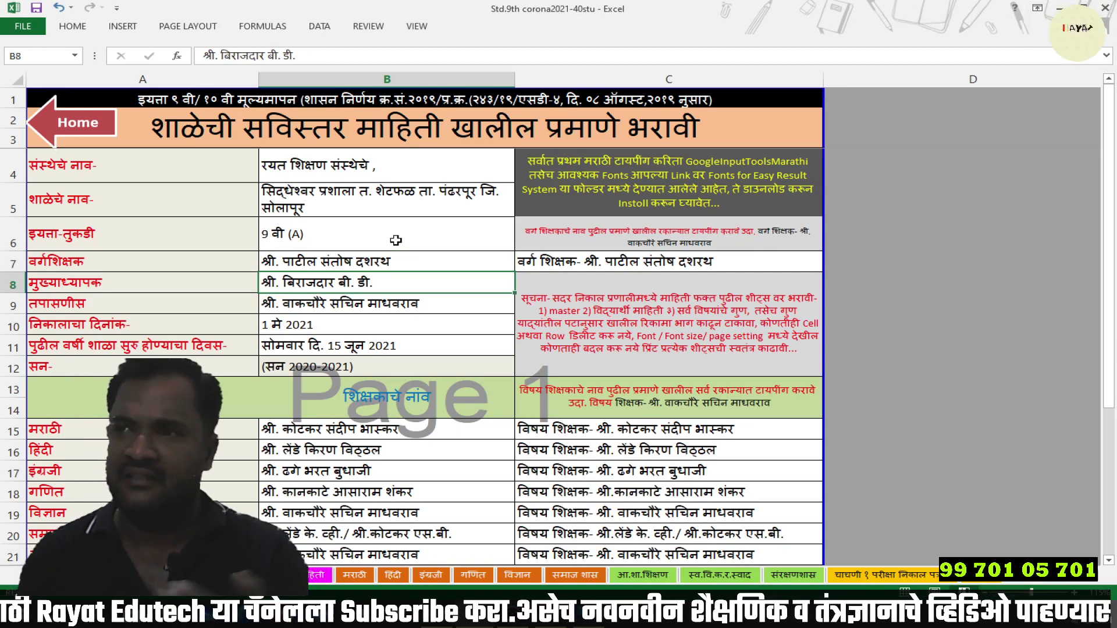
key("Return")
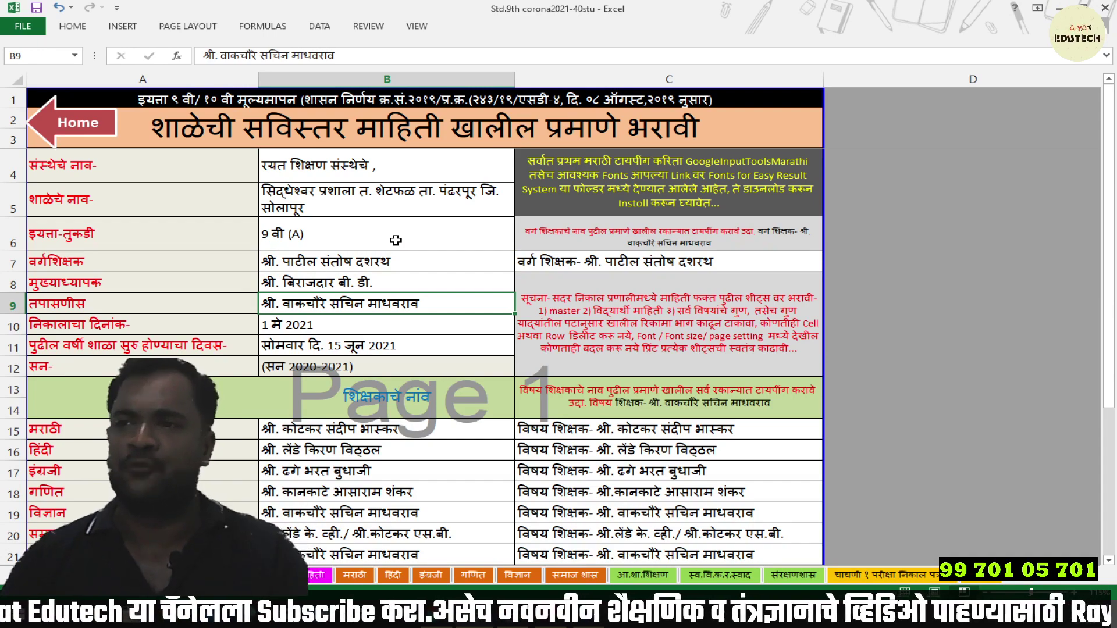
scroll(363, 451, "down", 1)
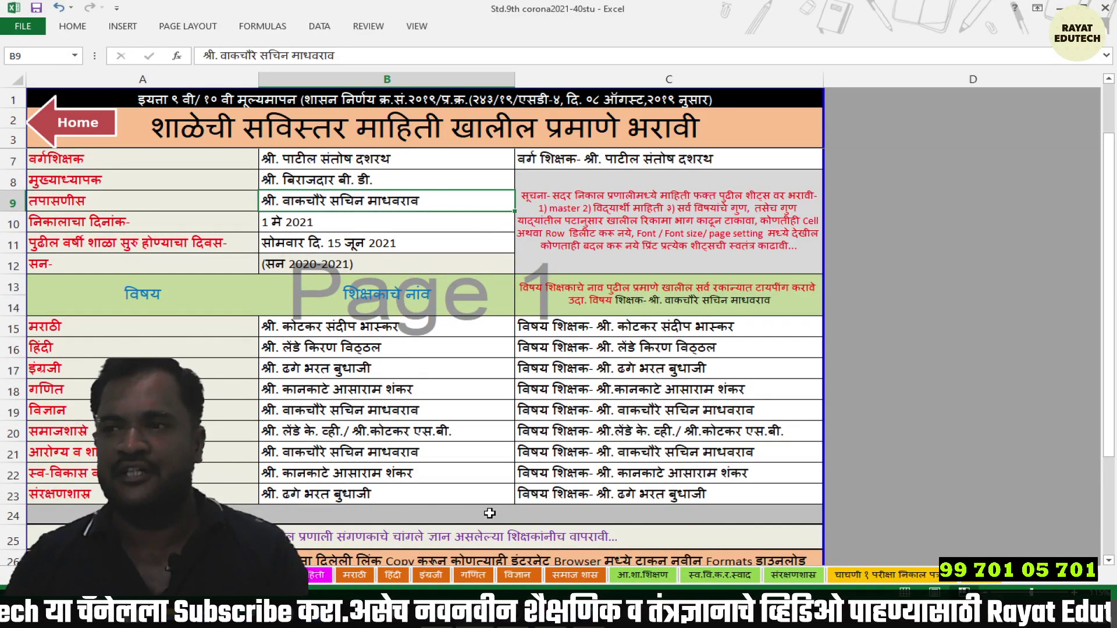
scroll(489, 513, "down", 1)
scroll(489, 513, "down", 1)
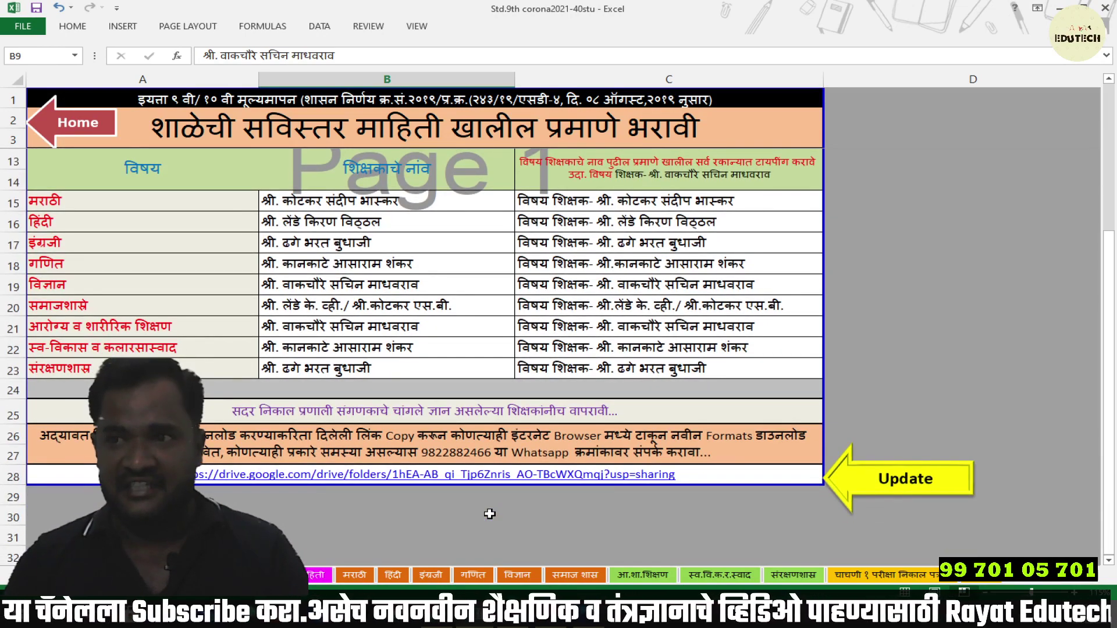
scroll(489, 513, "up", 1)
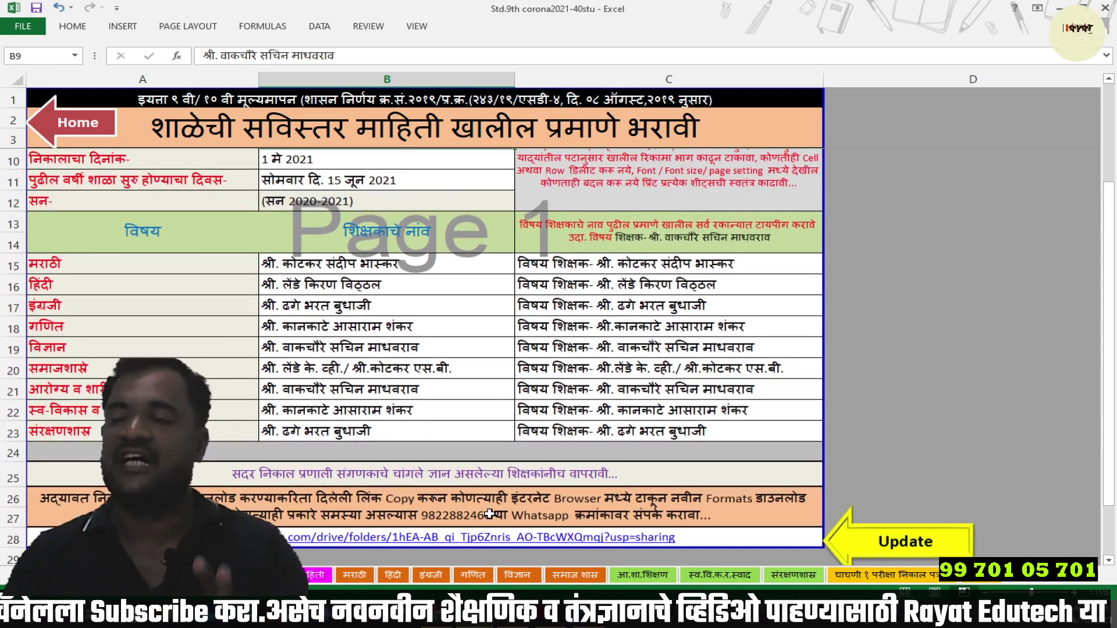
scroll(489, 513, "up", 2)
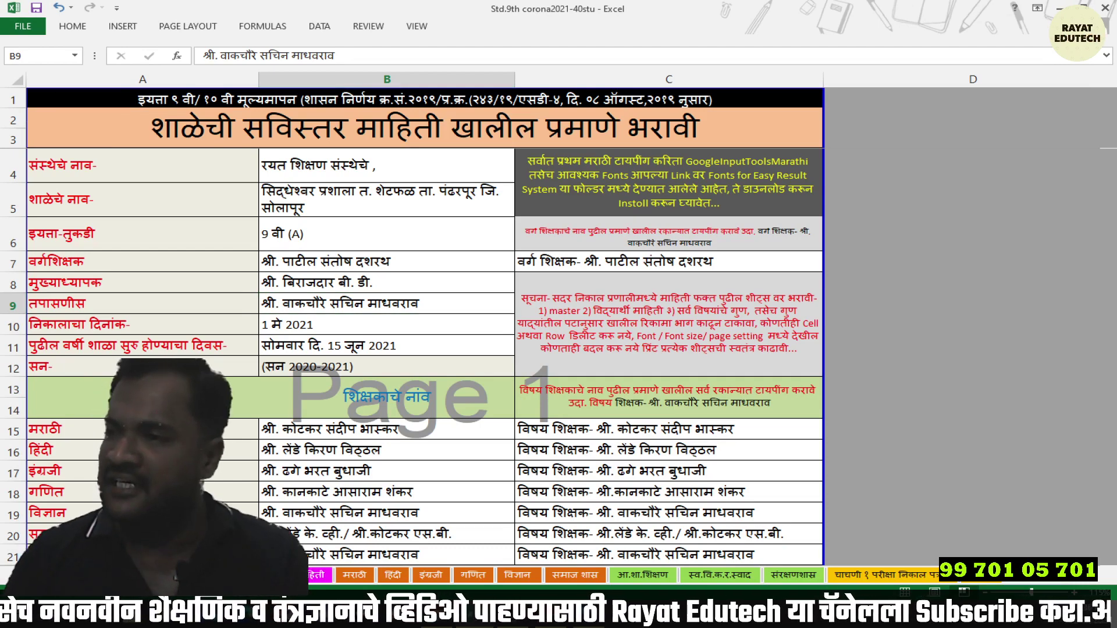
key("ctrl+Page_Down")
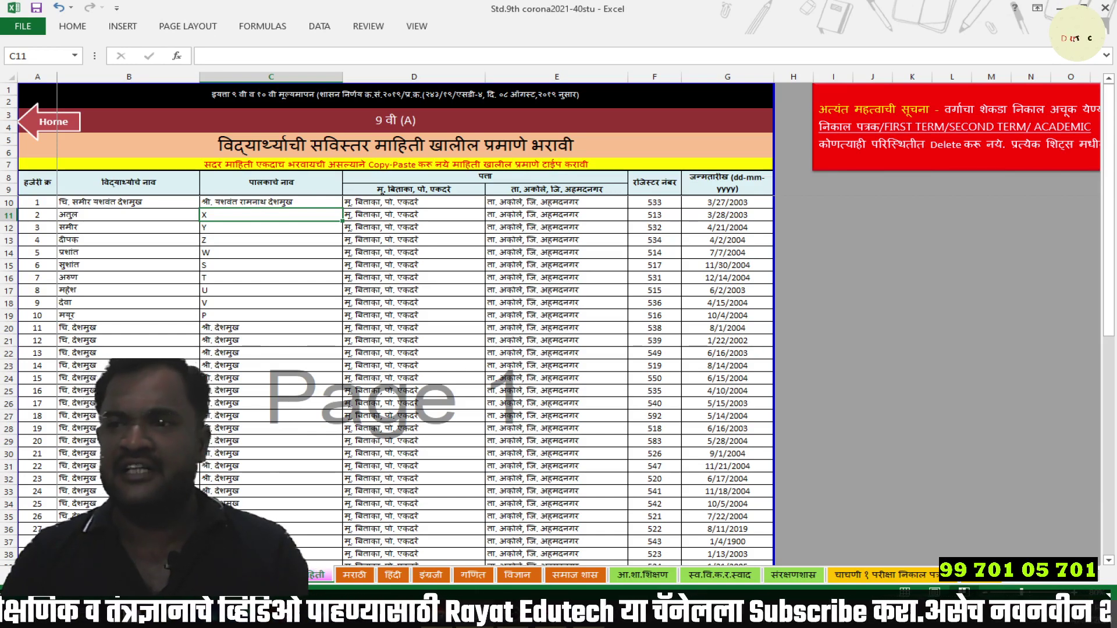
- Go back to Home, reopen the student details sheet and select student 2's name cell B11
left_click(51, 121)
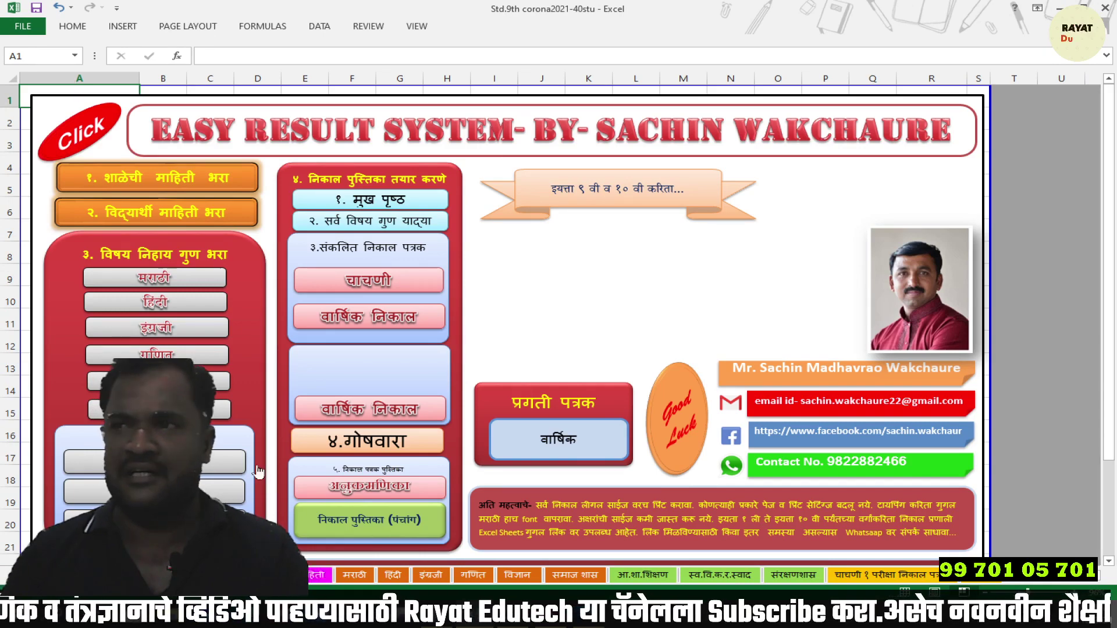
left_click(152, 220)
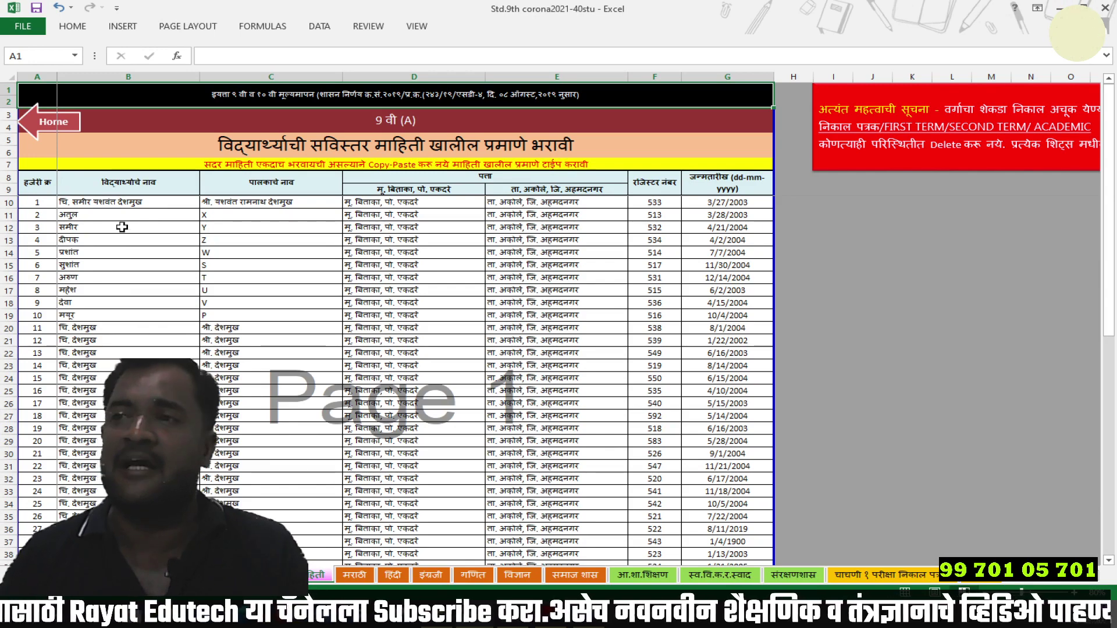
left_click(118, 220)
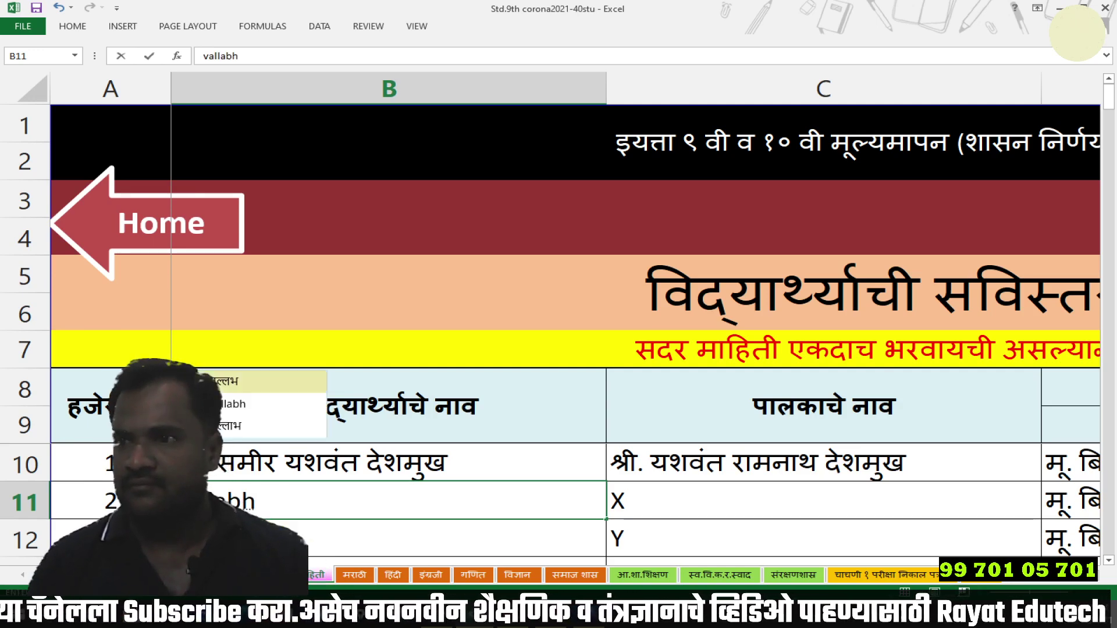
- Enter the second student's full name in Marathi into B11, correcting a mis-converted word
key("space")
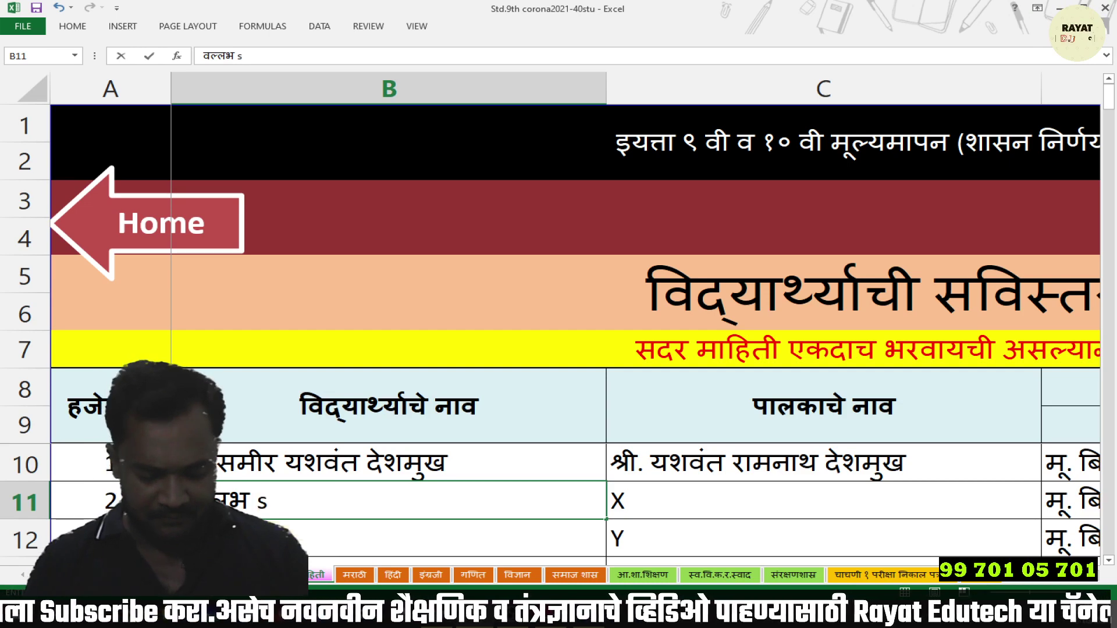
type("ub")
key("space")
type("a")
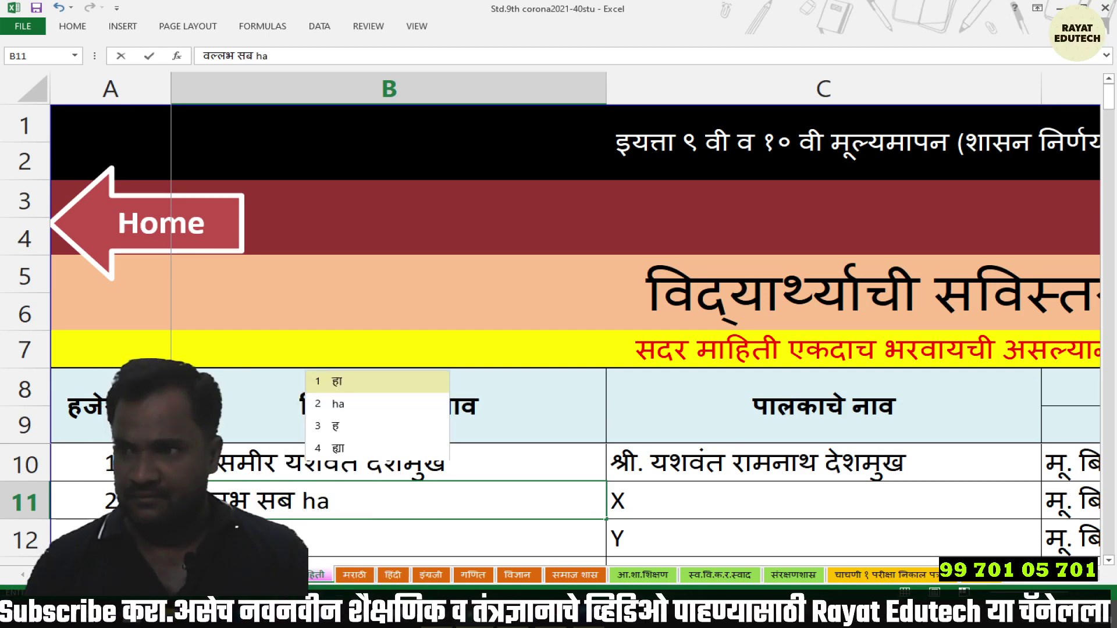
type("sh")
key("BackSpace")
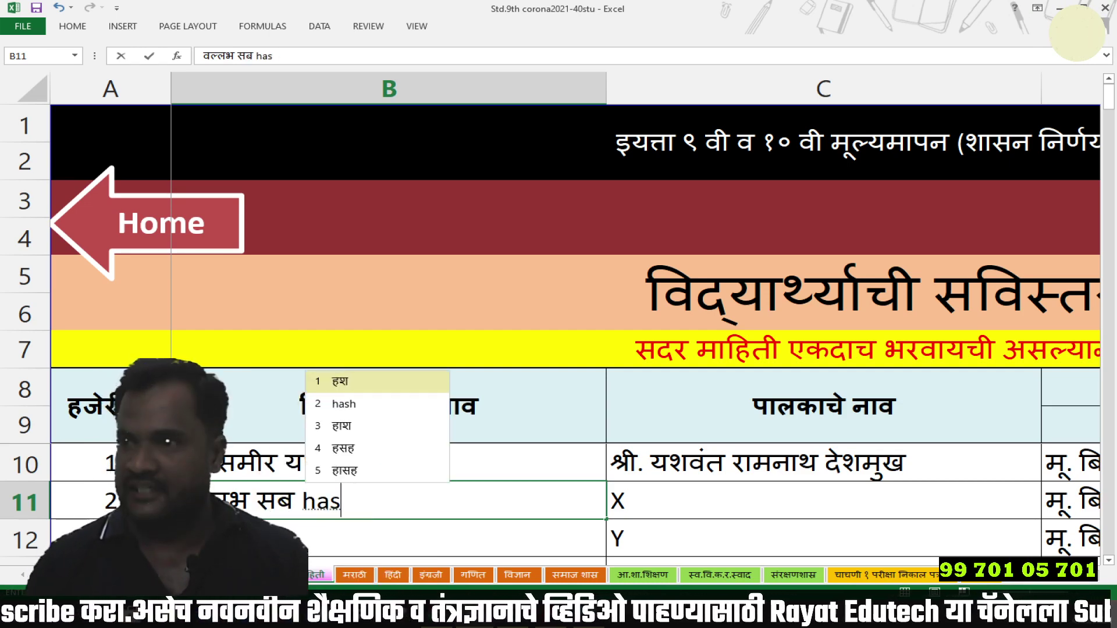
key("BackSpace")
key("BackSpace")
key("BackSpace")
key("BackSpace")
key("BackSpace")
key("BackSpace")
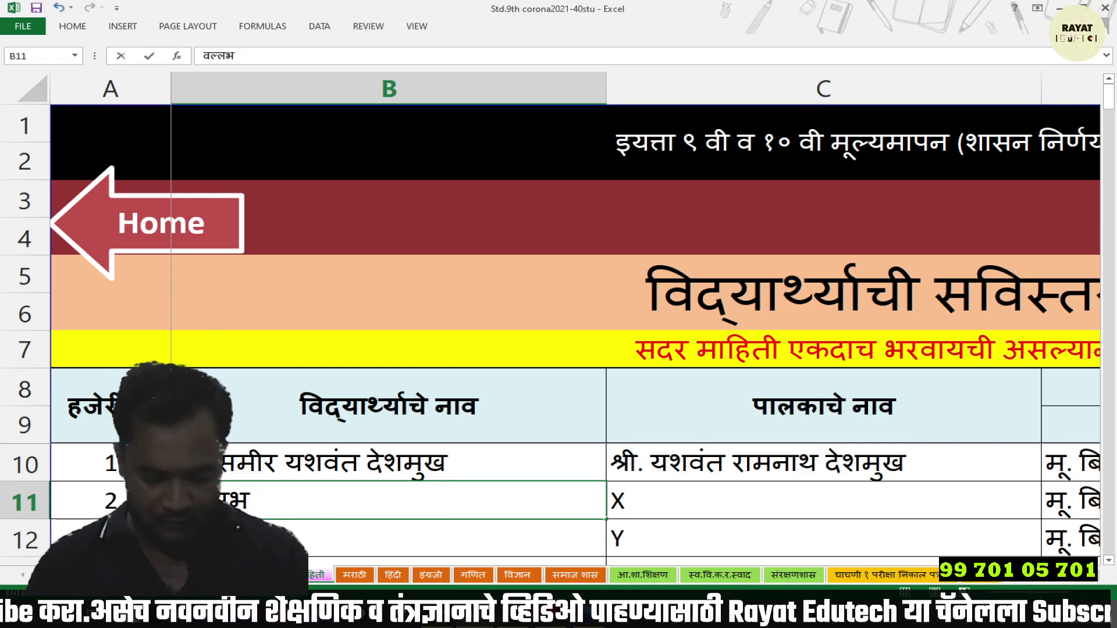
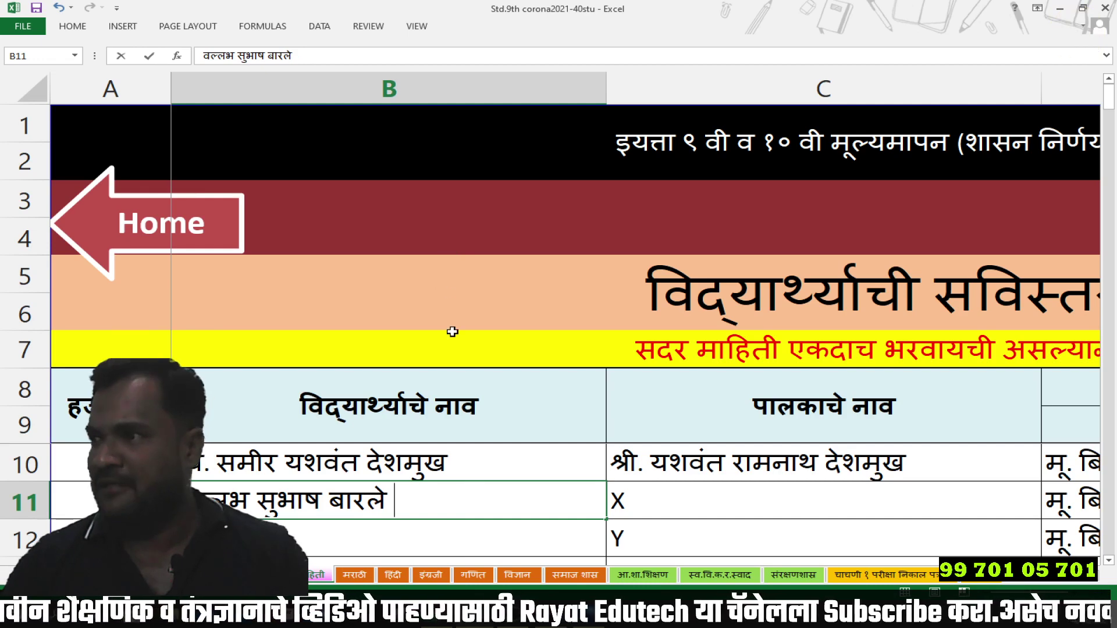
left_click(698, 527)
- Scroll up and down through the student details list
scroll(398, 501, "down", 2)
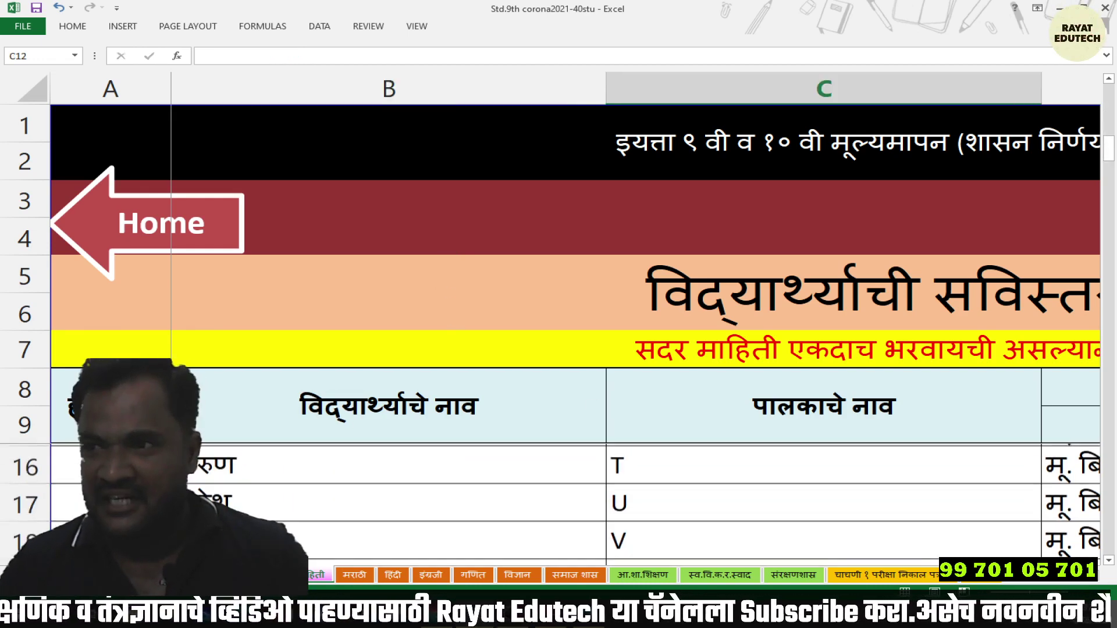
scroll(398, 501, "up", 2)
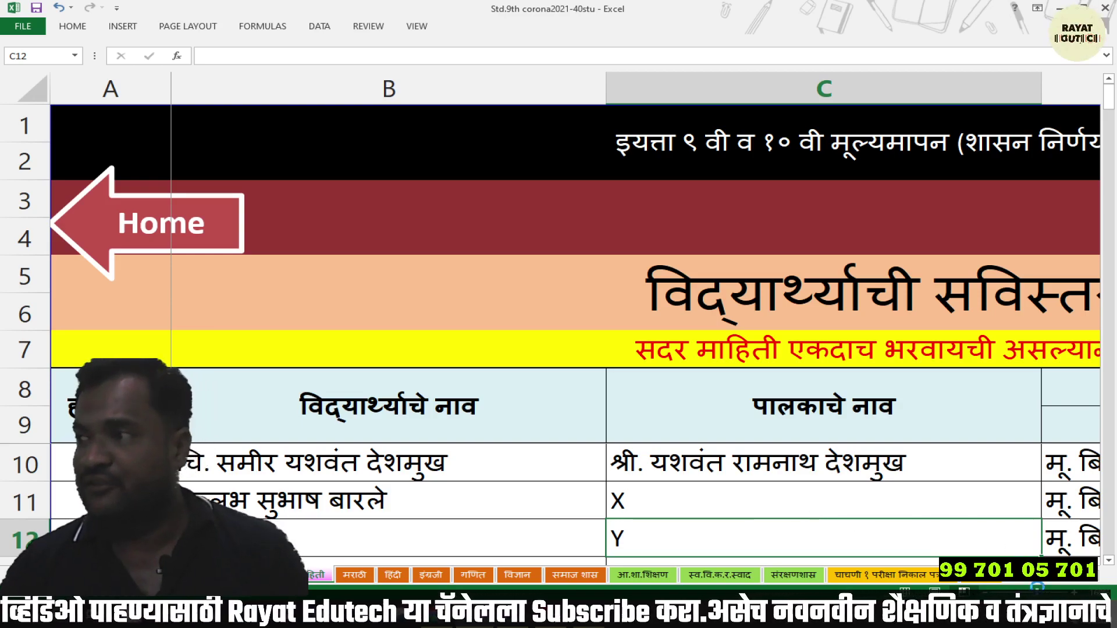
scroll(559, 326, "down", 2)
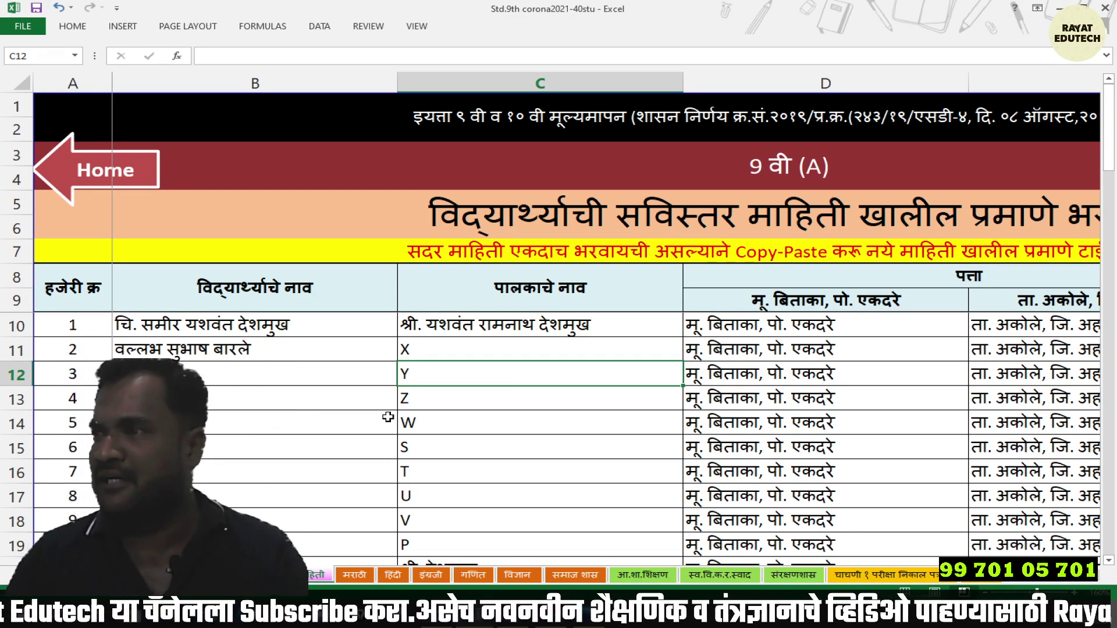
scroll(654, 471, "down", 1)
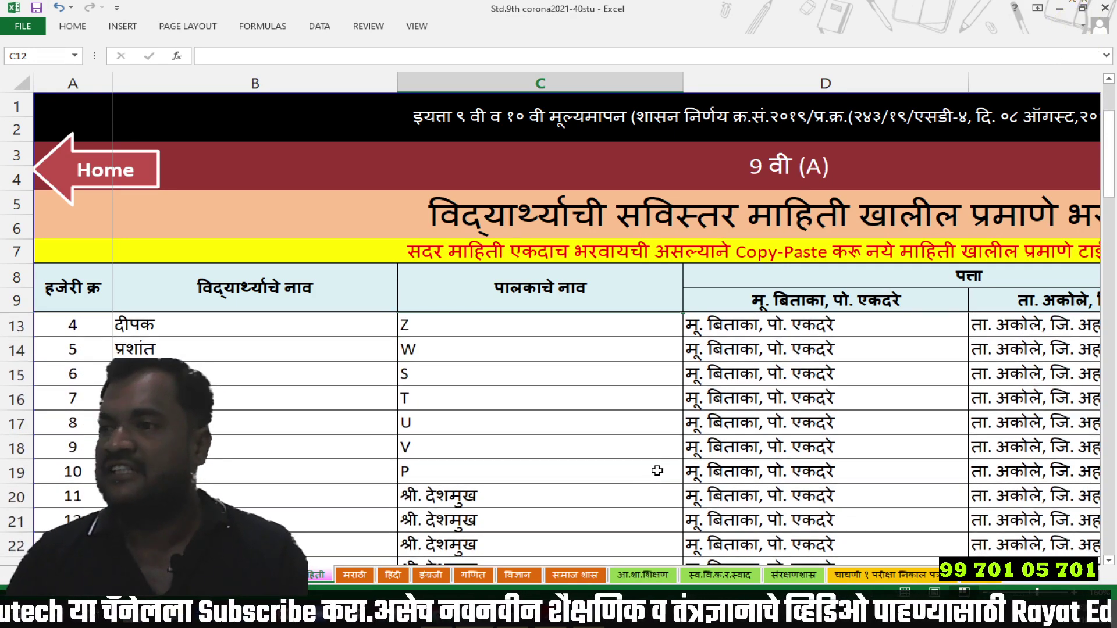
scroll(655, 471, "down", 3)
scroll(657, 470, "down", 1)
scroll(656, 471, "up", 1)
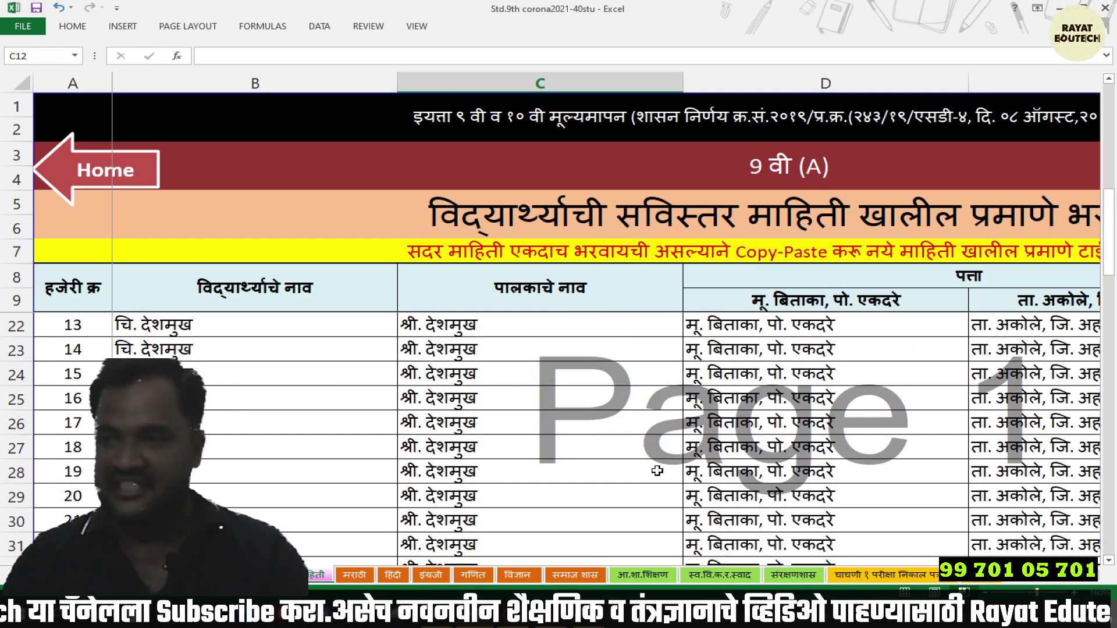
scroll(657, 471, "up", 2)
scroll(657, 471, "up", 2)
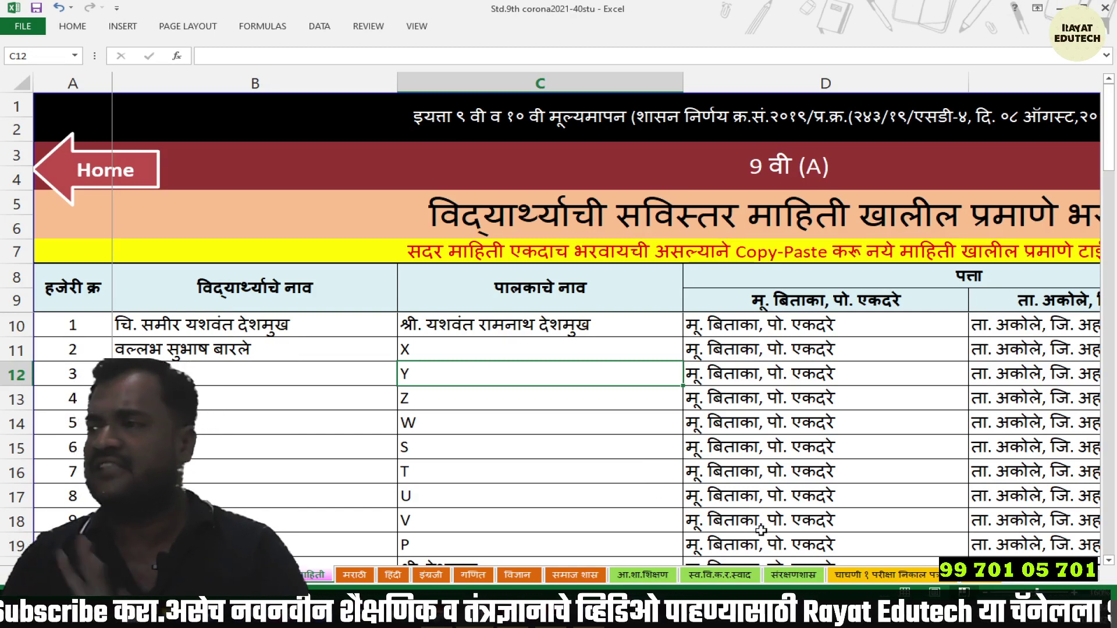
- Check row 18's details across to the birth-date column and back, then return to the dashboard
left_click(808, 509)
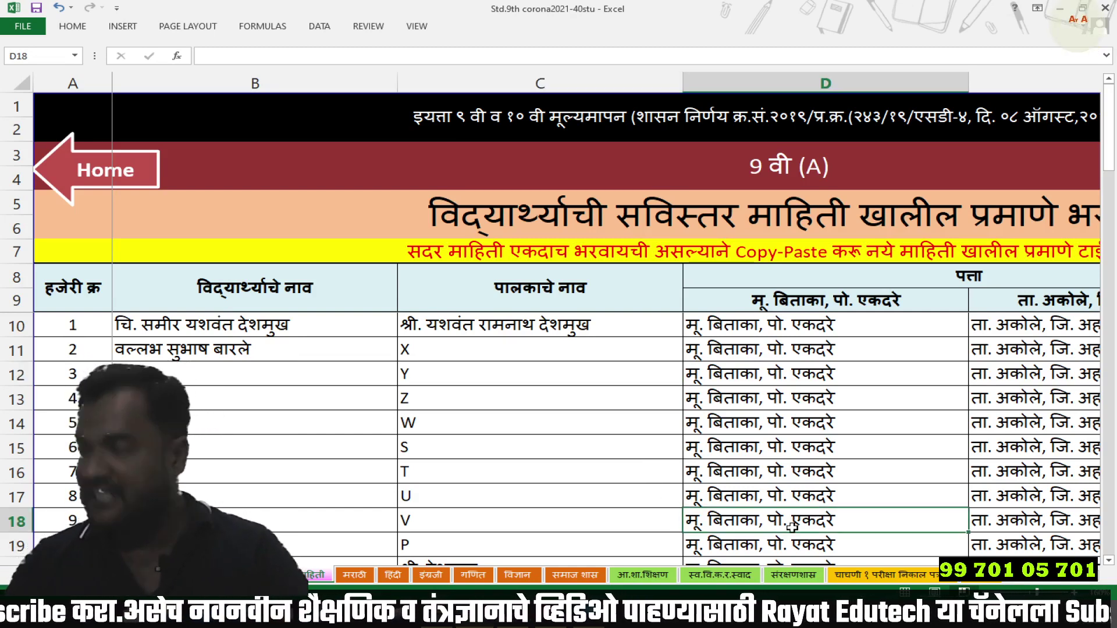
key("Right")
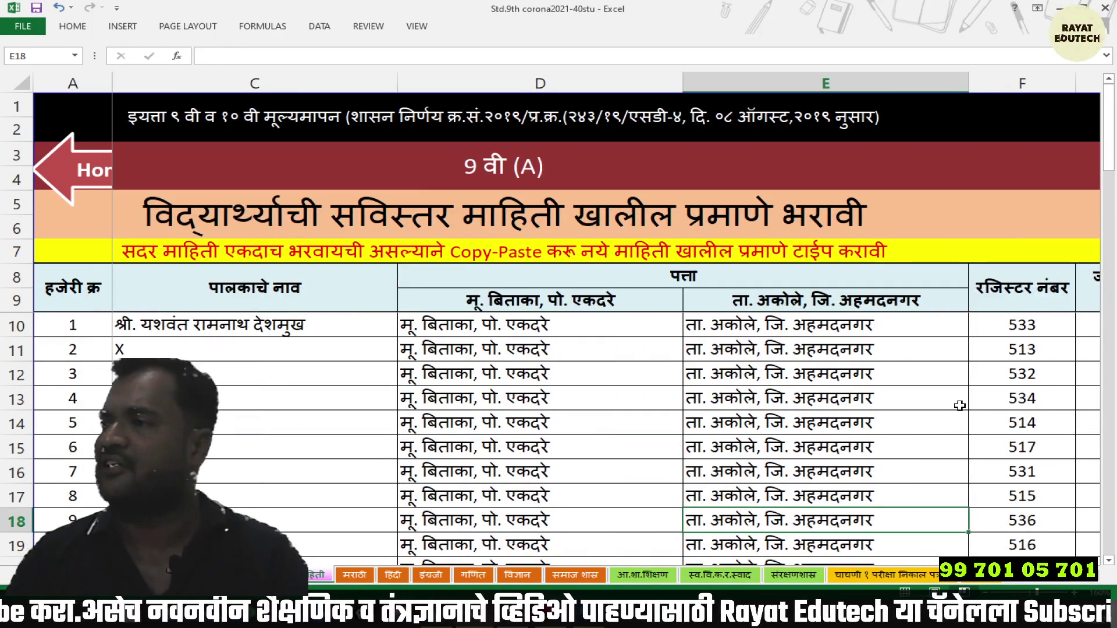
key("Right")
key("Right")
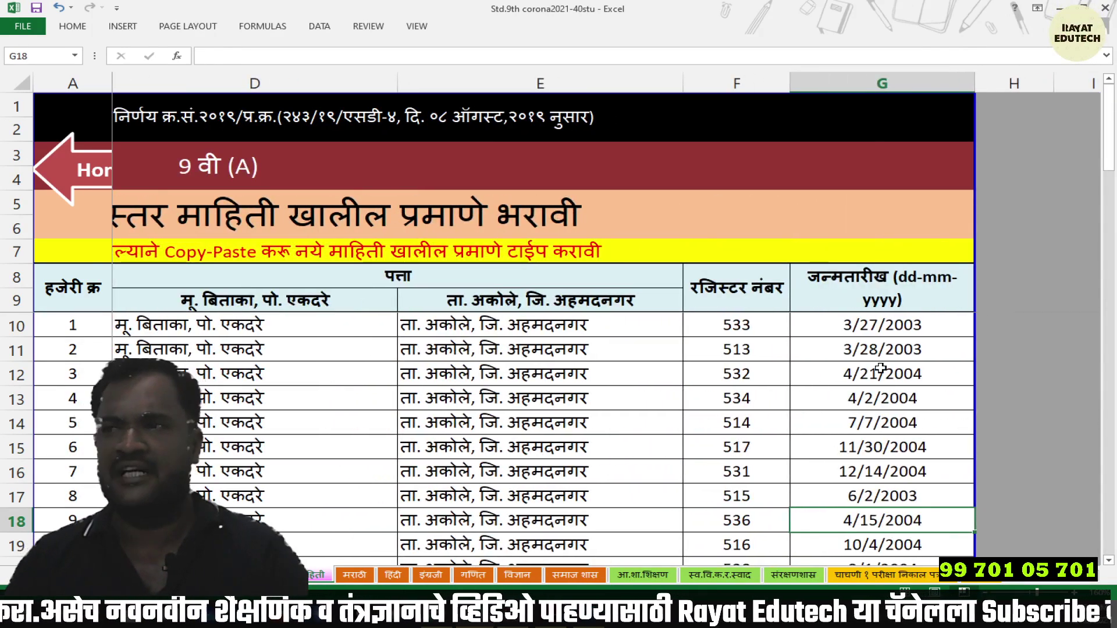
key("Right")
key("Right")
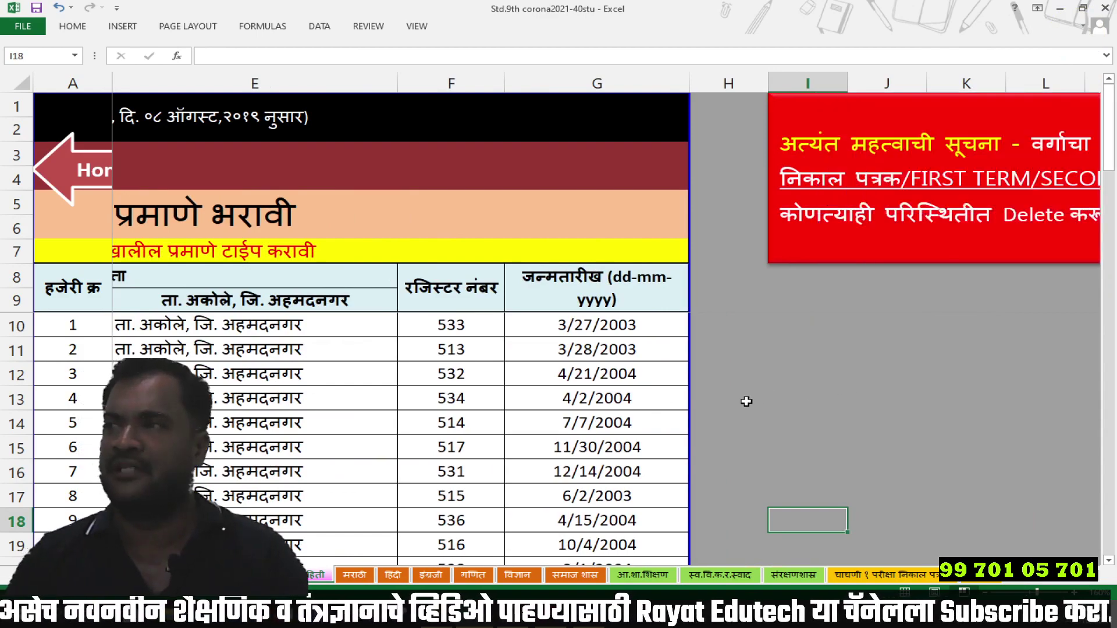
key("Right")
key("Right")
key("Right")
key("Left")
key("Left")
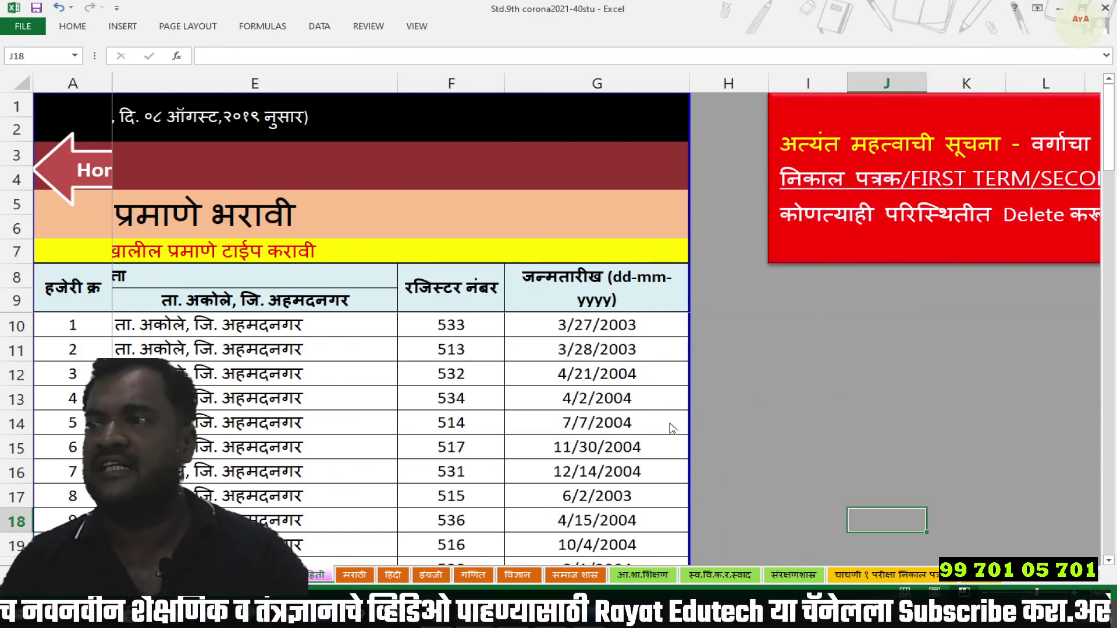
key("Left")
key("Left")
key("Left")
key("Left")
key("Left")
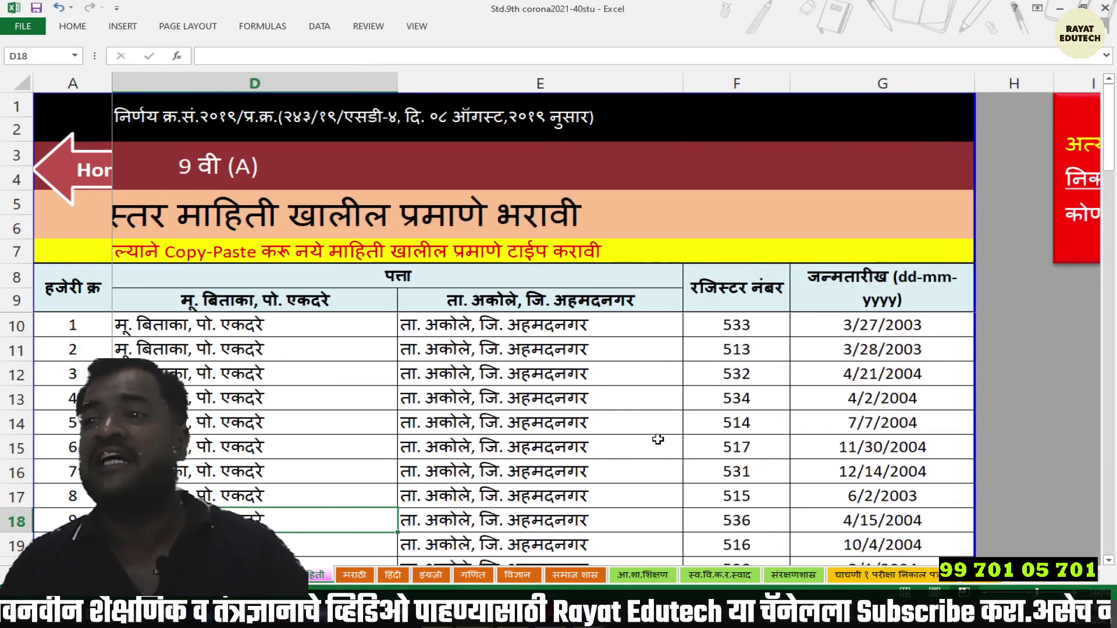
key("Left")
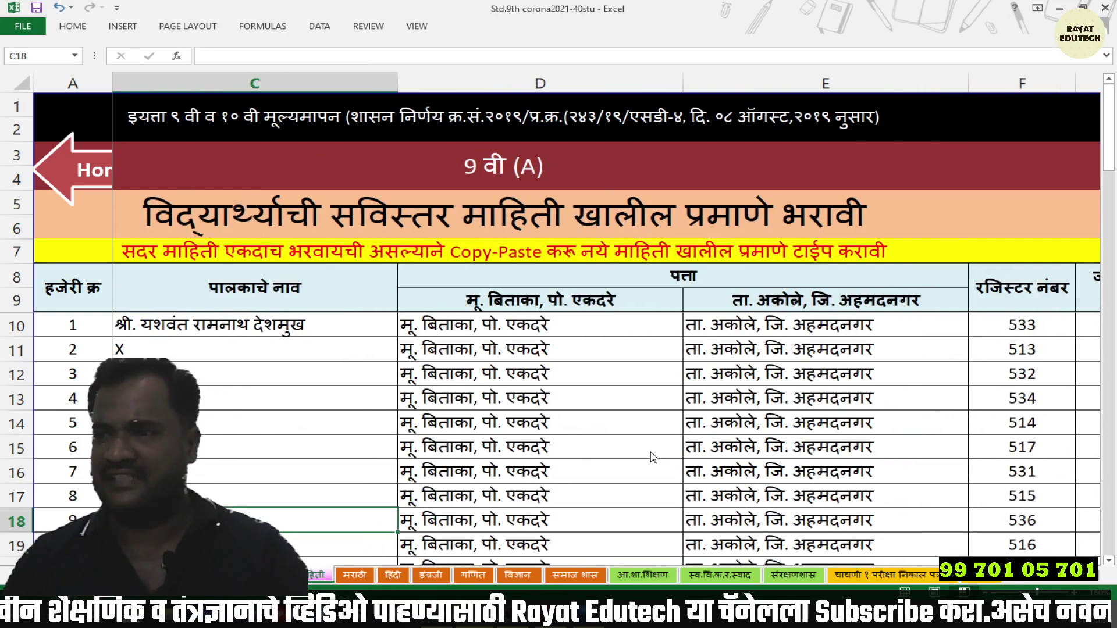
key("Left")
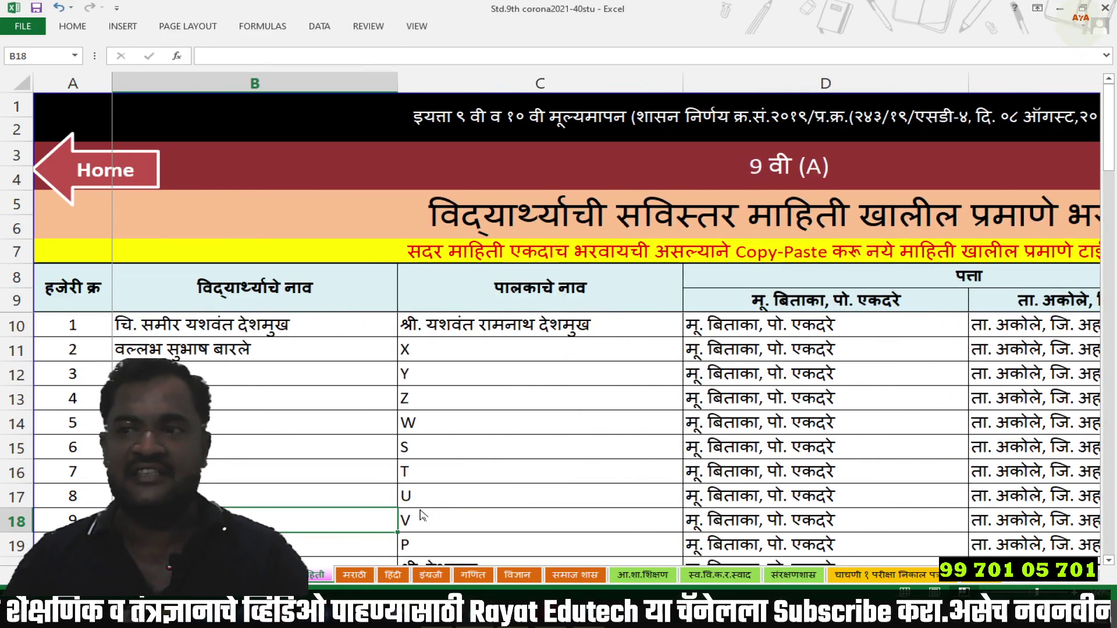
key("Left")
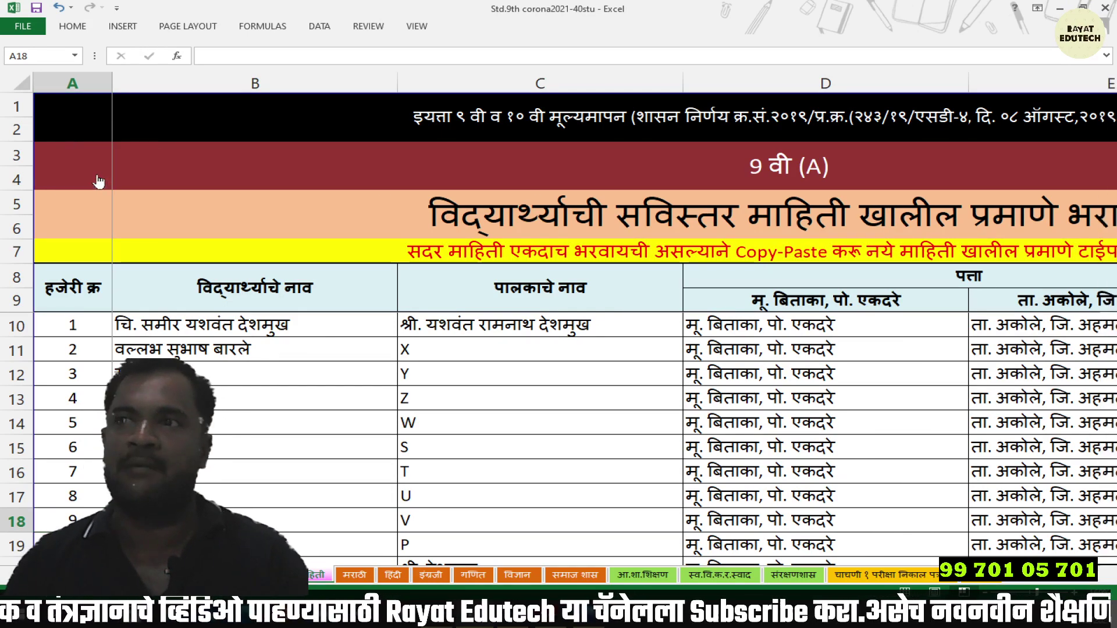
left_click(99, 181)
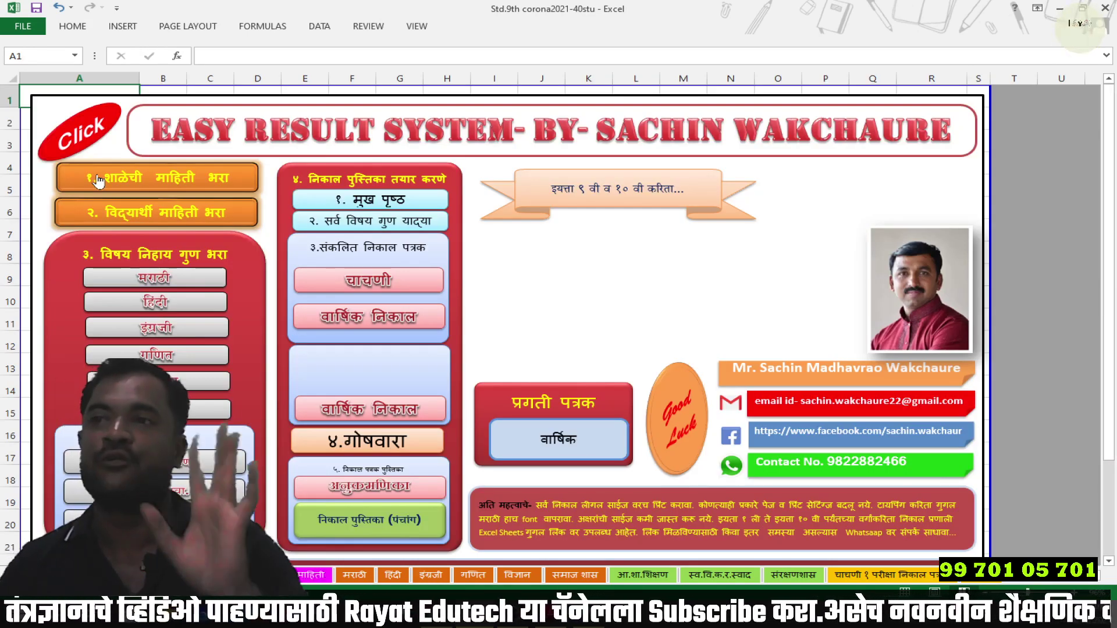
- Open the विज्ञान annual marks sheet and bring the students' marks and Pass/Fail results into view
left_click(154, 277)
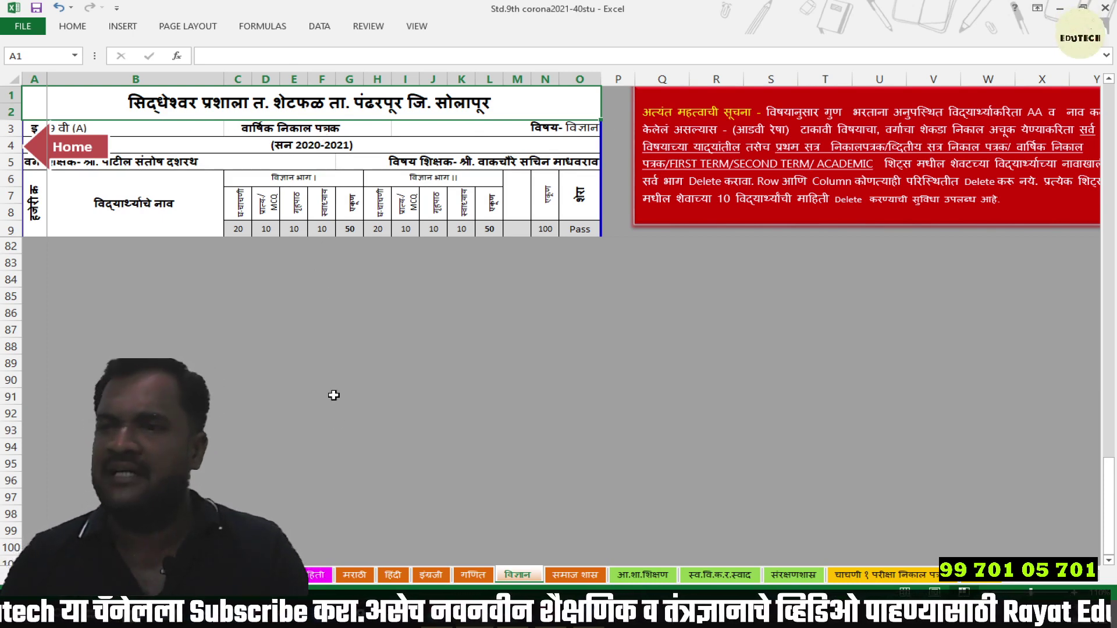
scroll(343, 445, "up", 1)
scroll(342, 445, "up", 1)
scroll(343, 437, "up", 3)
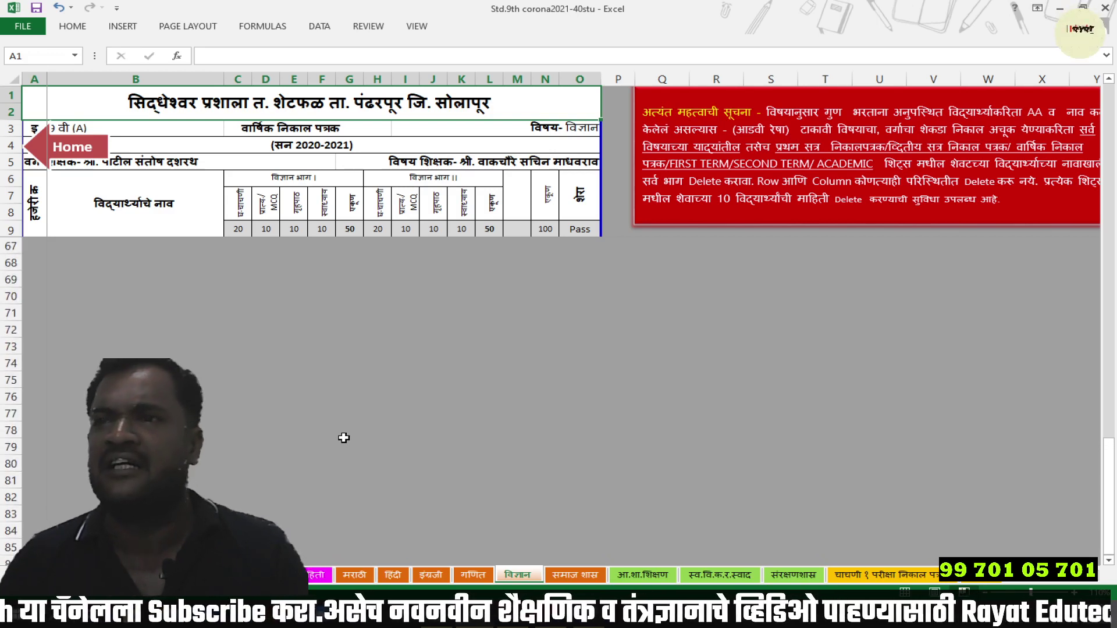
scroll(344, 438, "up", 9)
scroll(344, 437, "up", 10)
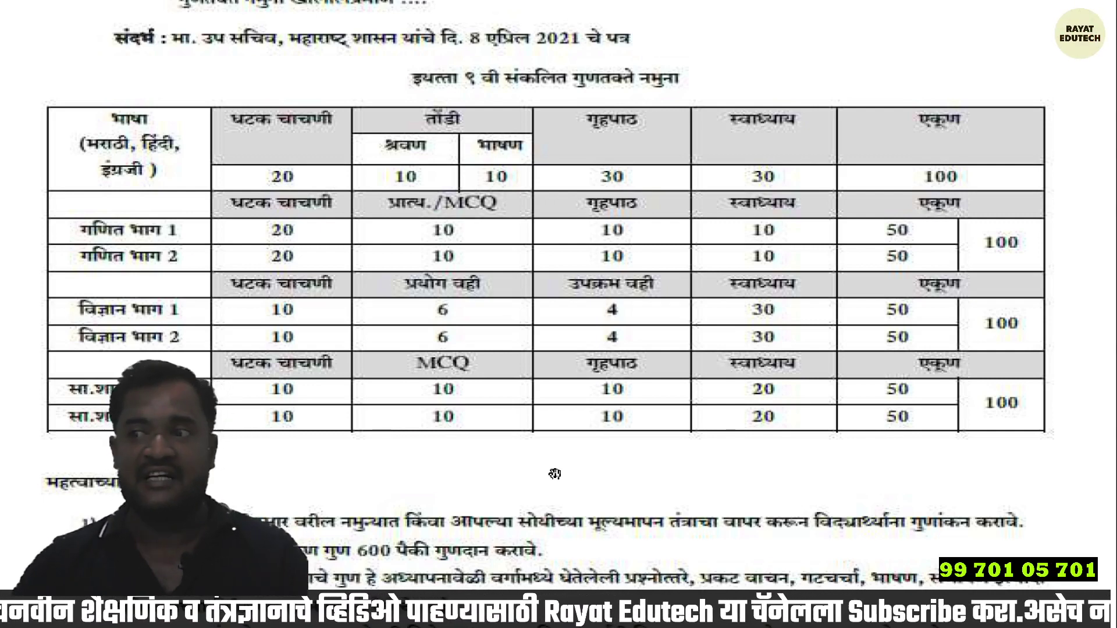
- Read the circular's Std 9 marks-pattern table and its numbered instructions, then return to the science sheet
left_click_drag(541, 496, 563, 203)
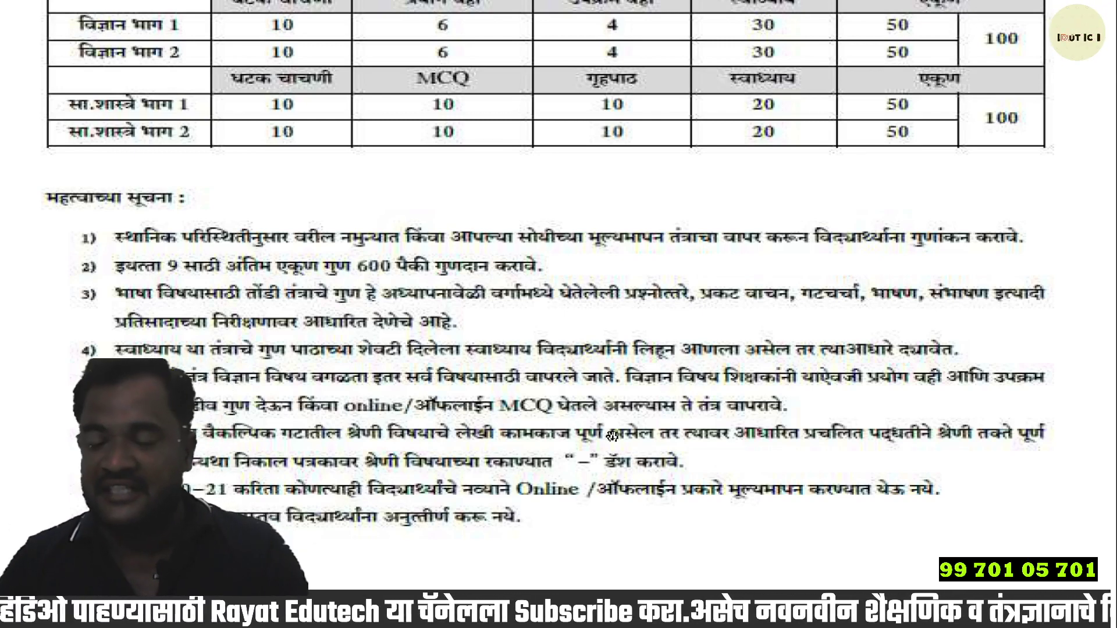
scroll(612, 435, "up", 1)
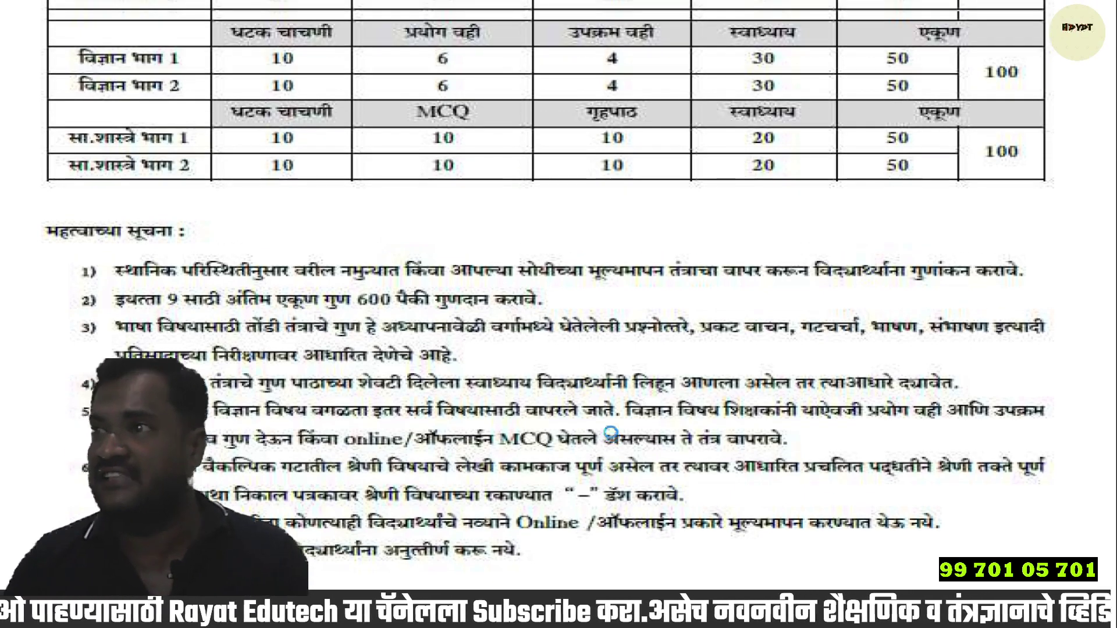
scroll(611, 437, "up", 1)
scroll(608, 460, "up", 10)
scroll(587, 472, "up", 2)
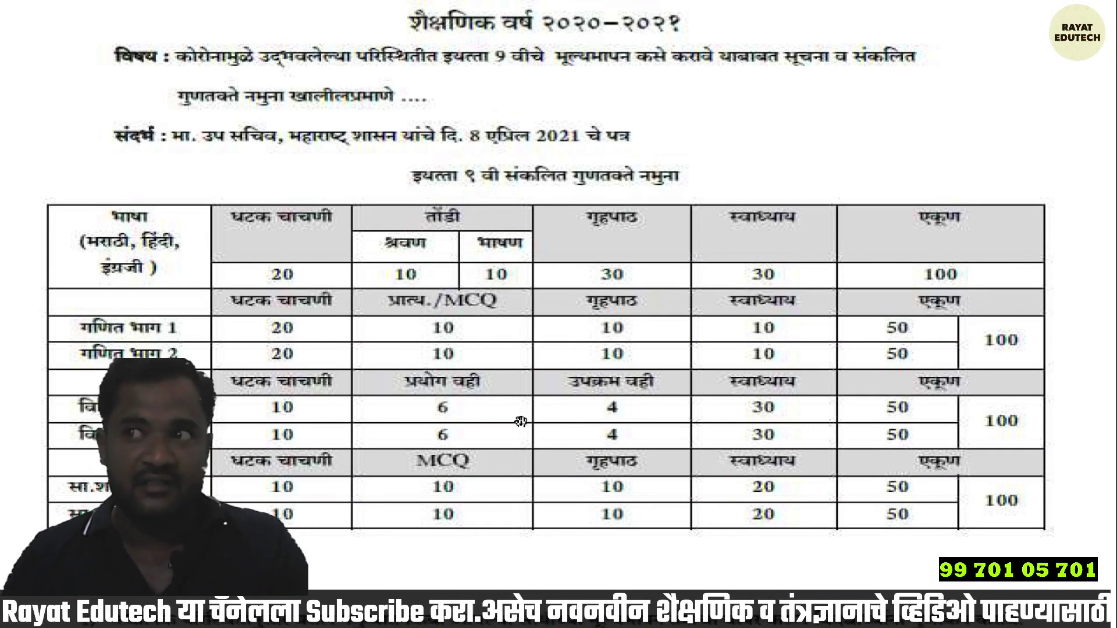
left_click_drag(521, 422, 546, 190)
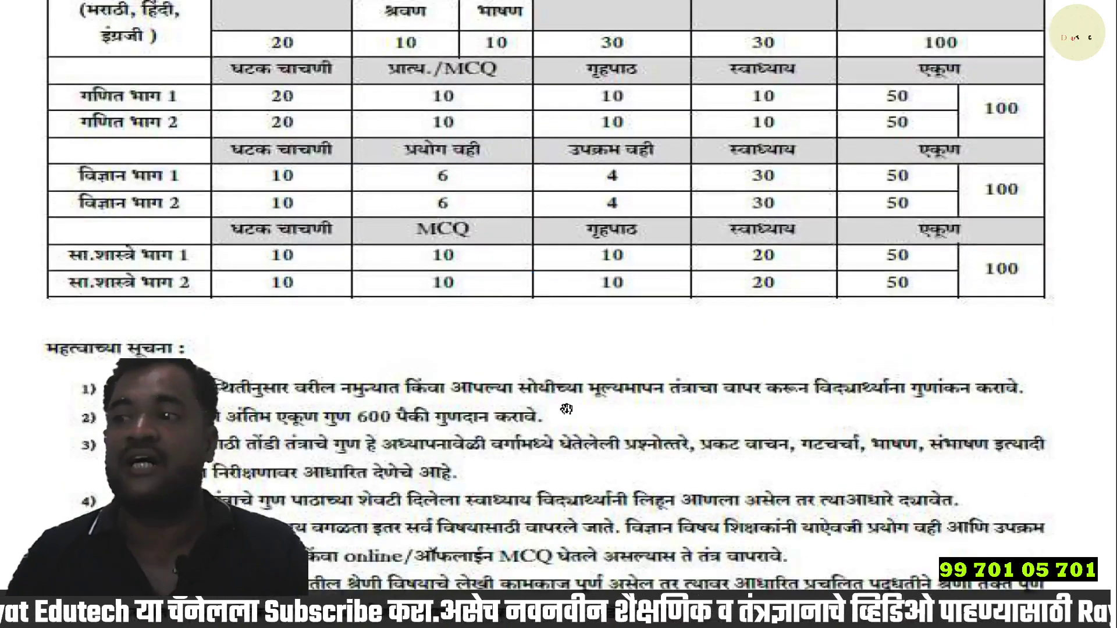
left_click_drag(566, 409, 563, 292)
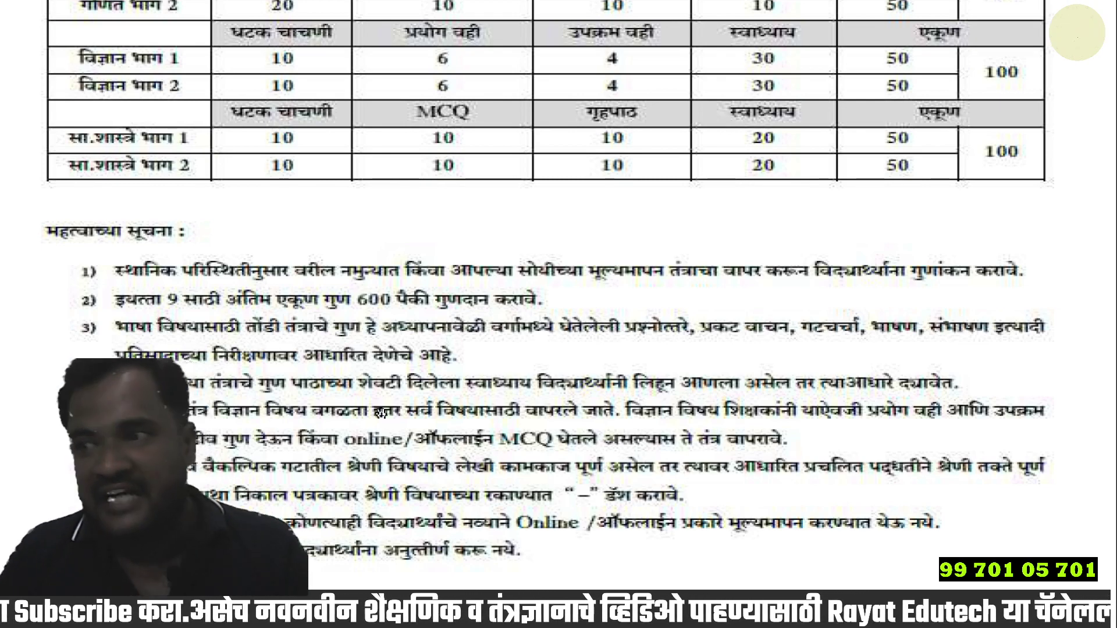
scroll(508, 427, "down", 1)
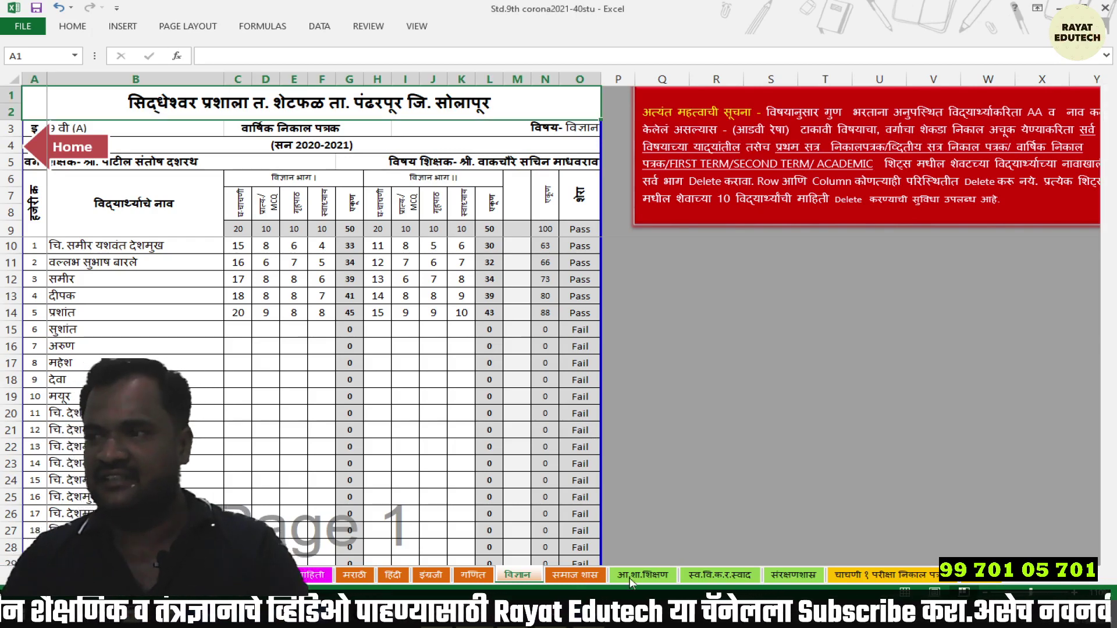
- Look through the social science, physical education, self-development and संरक्षणशास्त्र mark sheets
key("ctrl+Page_Down")
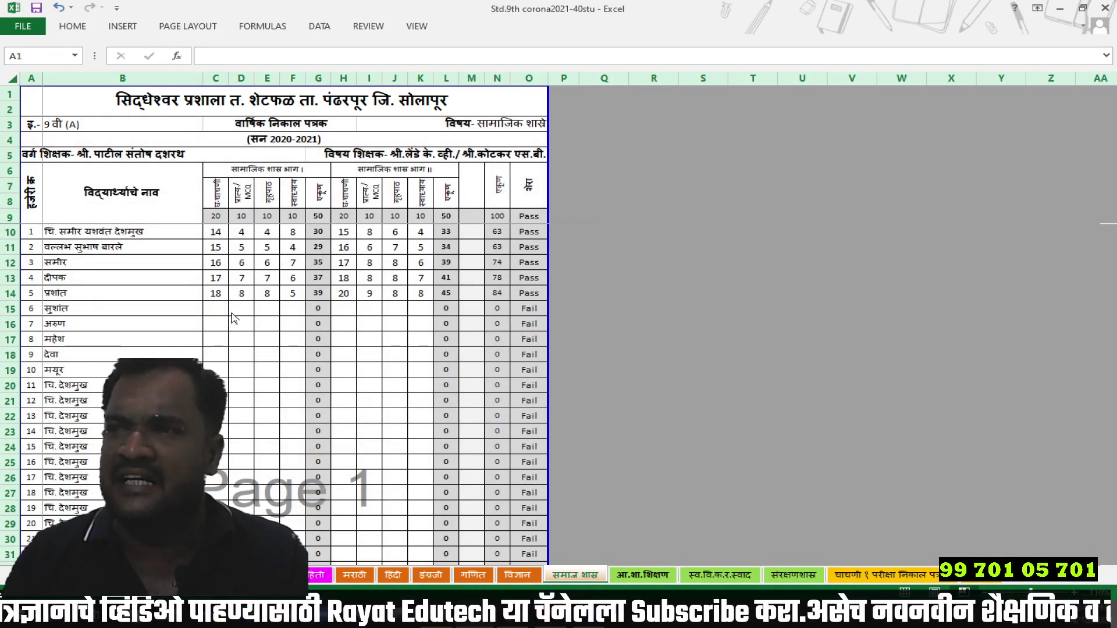
key("ctrl+Page_Down")
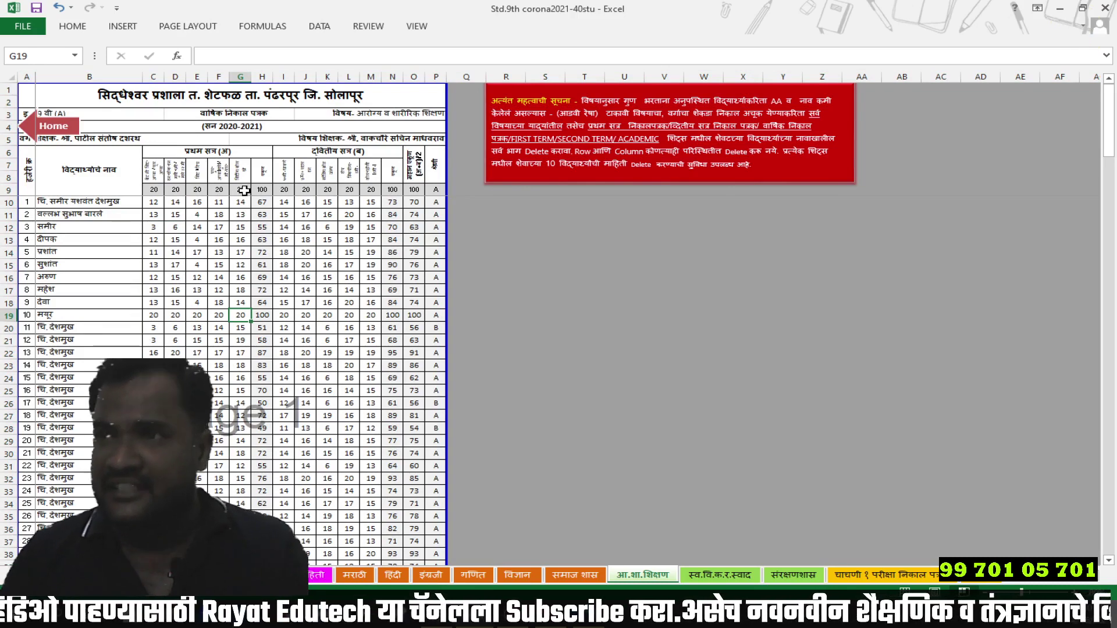
left_click(175, 226)
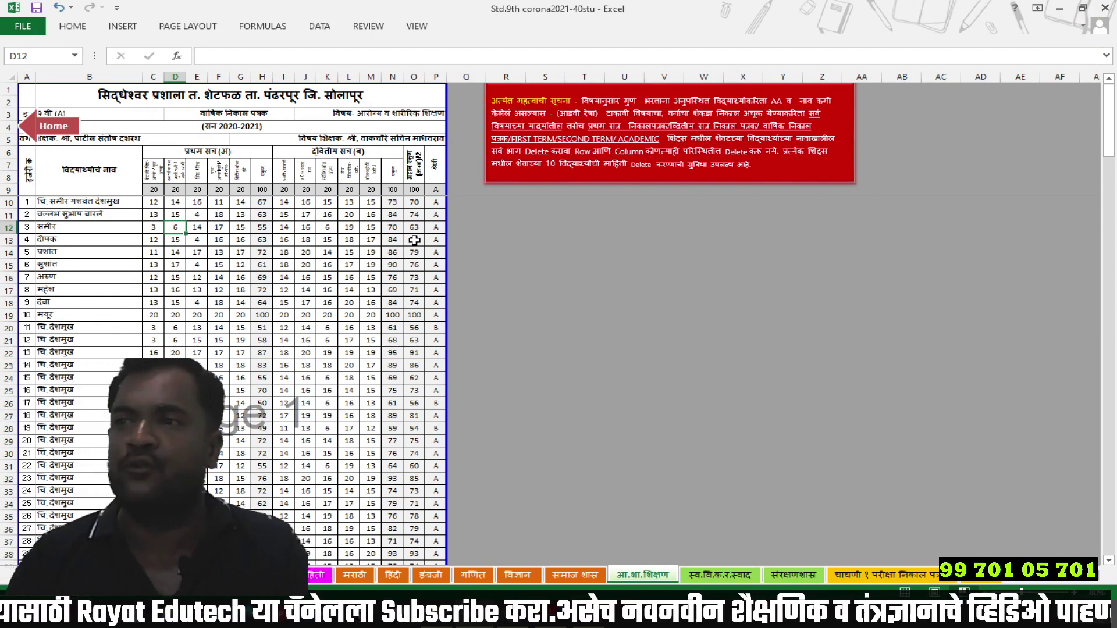
left_click(161, 204)
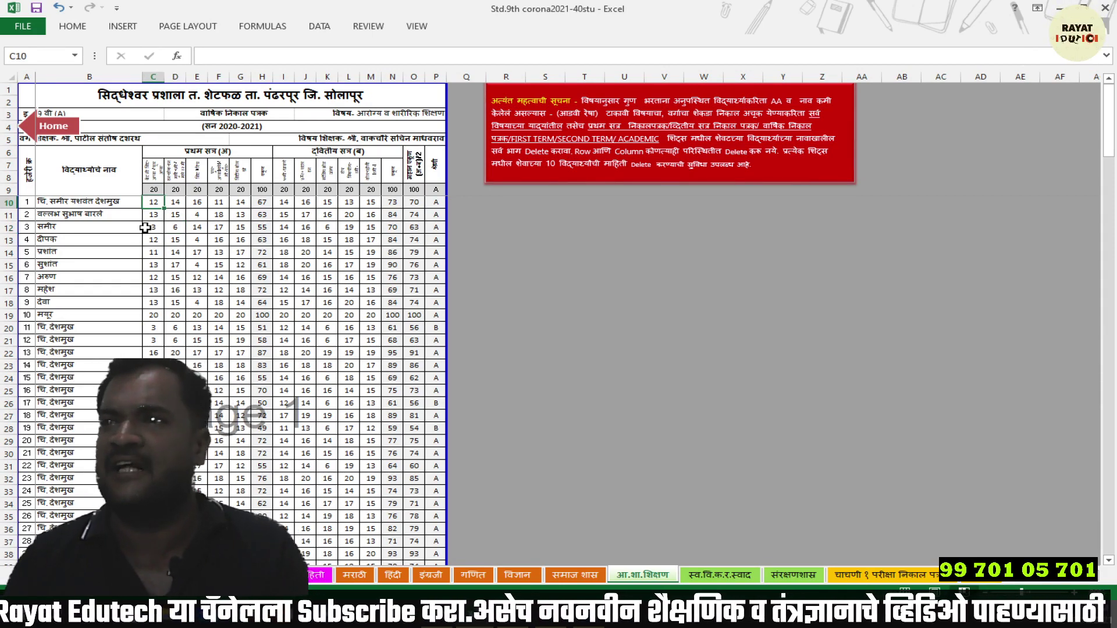
left_click(721, 577)
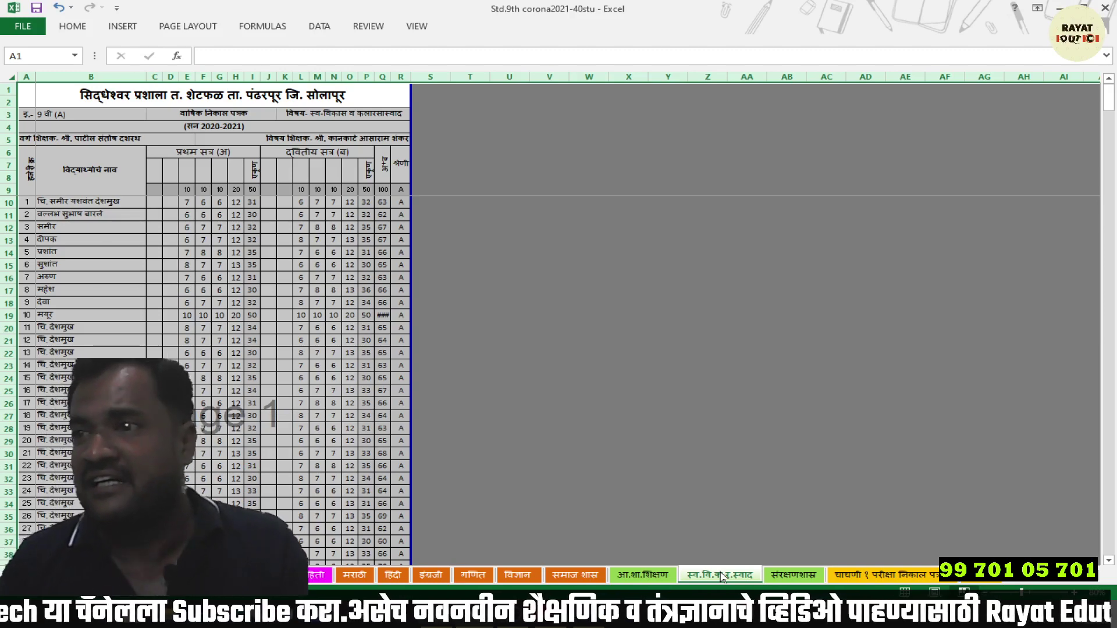
left_click(800, 576)
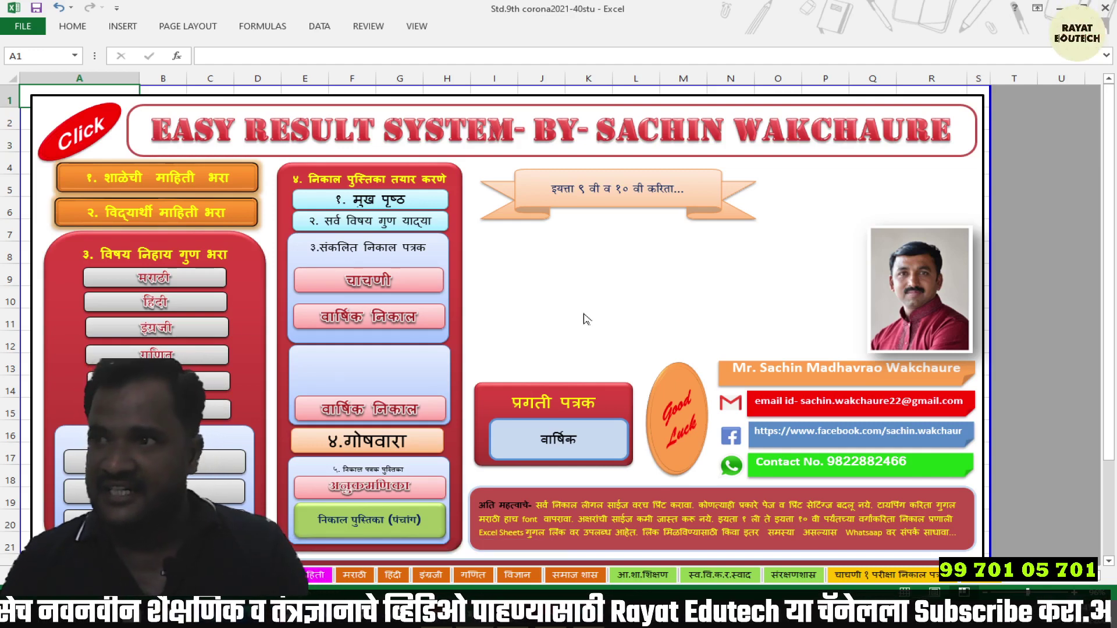
- Review the निकाल पुस्तिका cover page listing class 9 (A) subject teachers, then return Home
left_click(426, 202)
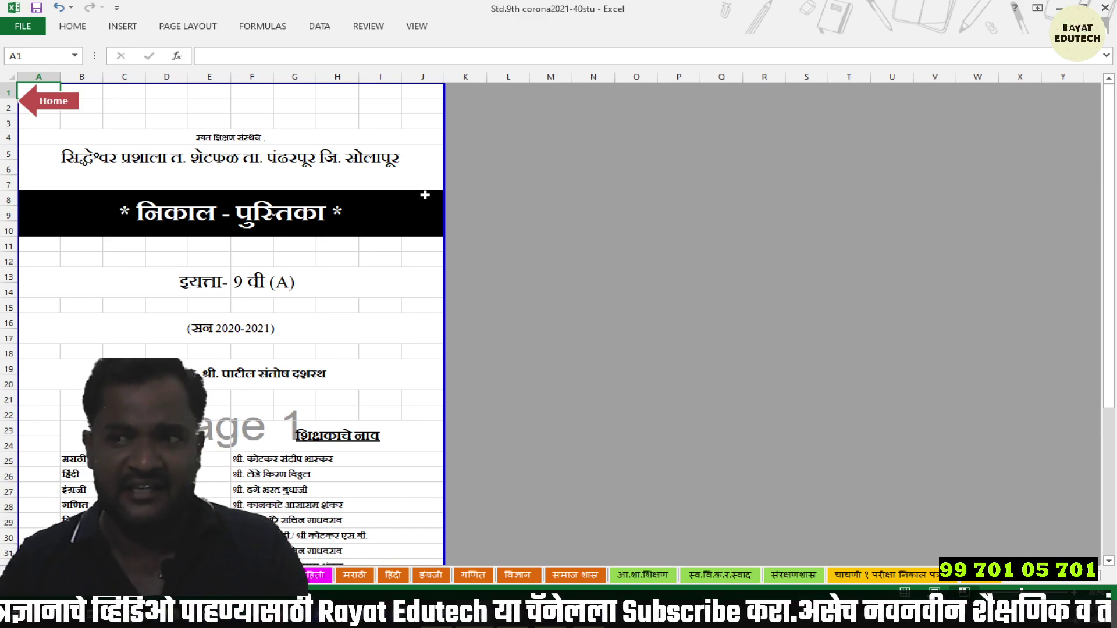
left_click(61, 103)
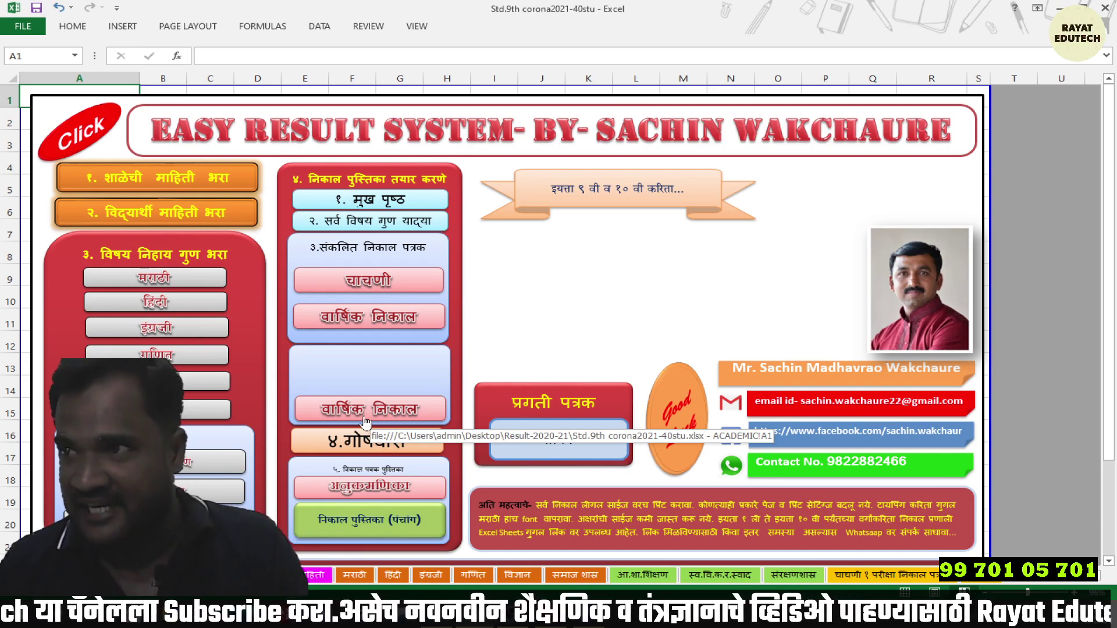
left_click(374, 228)
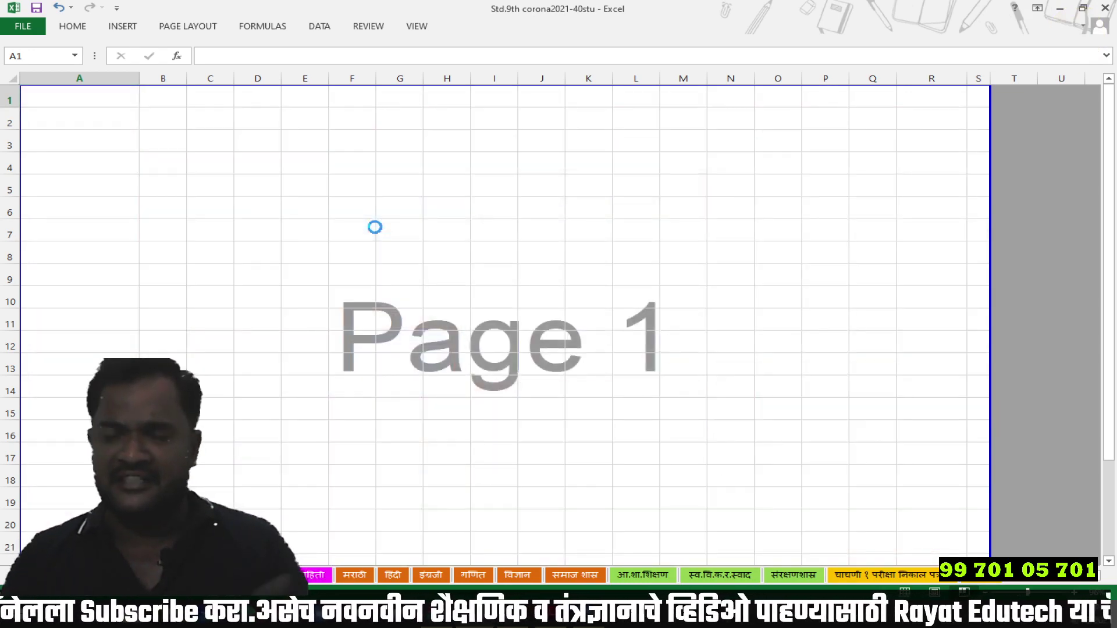
scroll(375, 227, "down", 2)
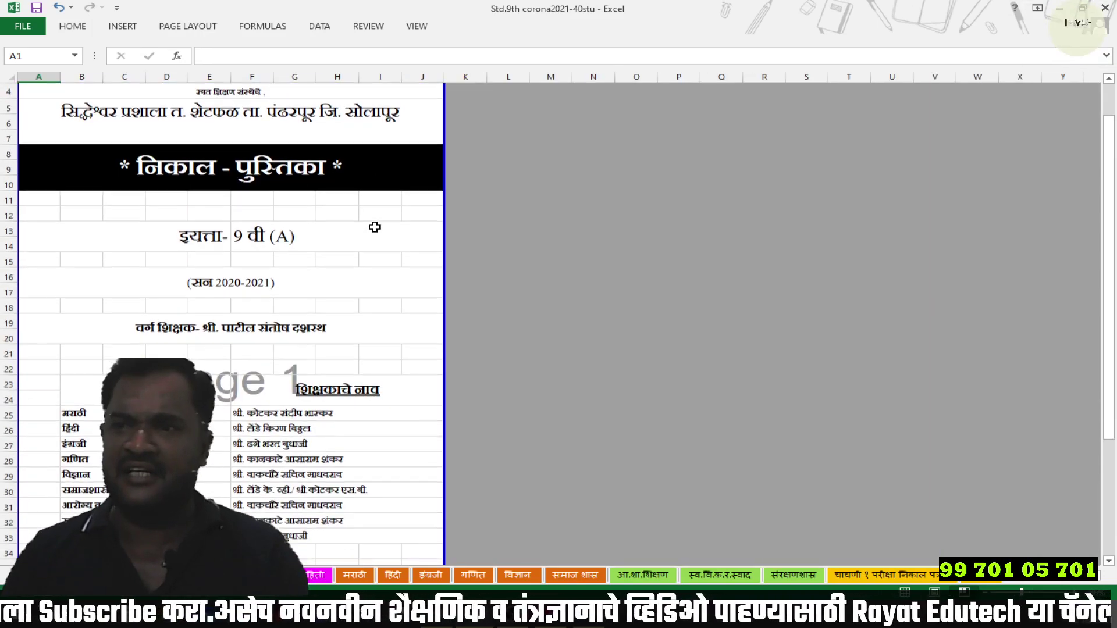
scroll(375, 227, "down", 1)
scroll(375, 226, "down", 7)
scroll(374, 227, "up", 4)
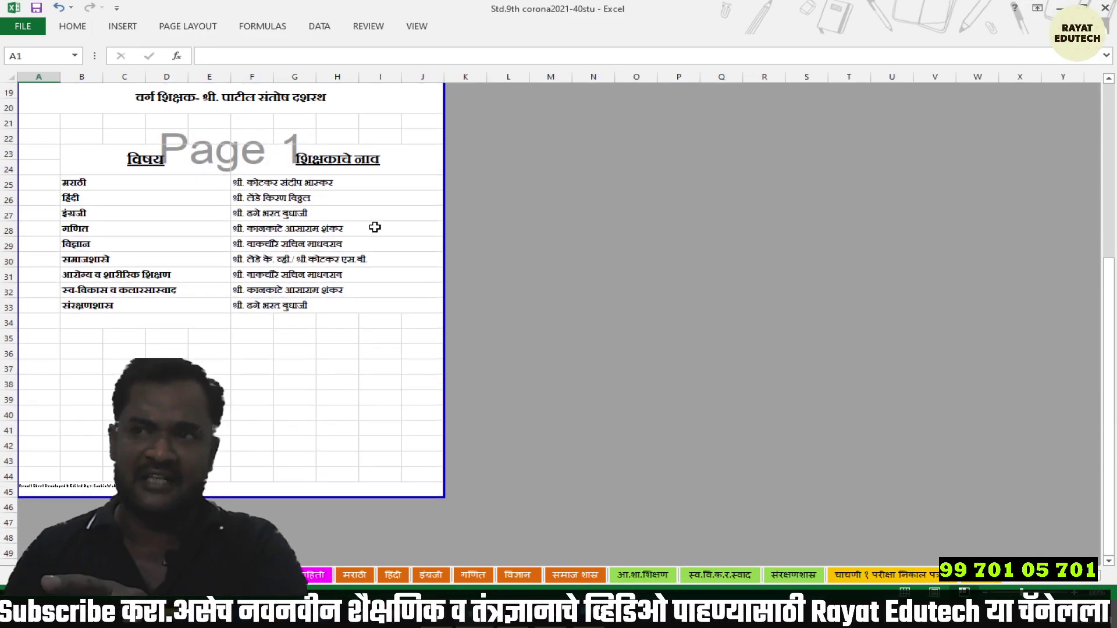
scroll(375, 227, "up", 1)
scroll(374, 227, "up", 1)
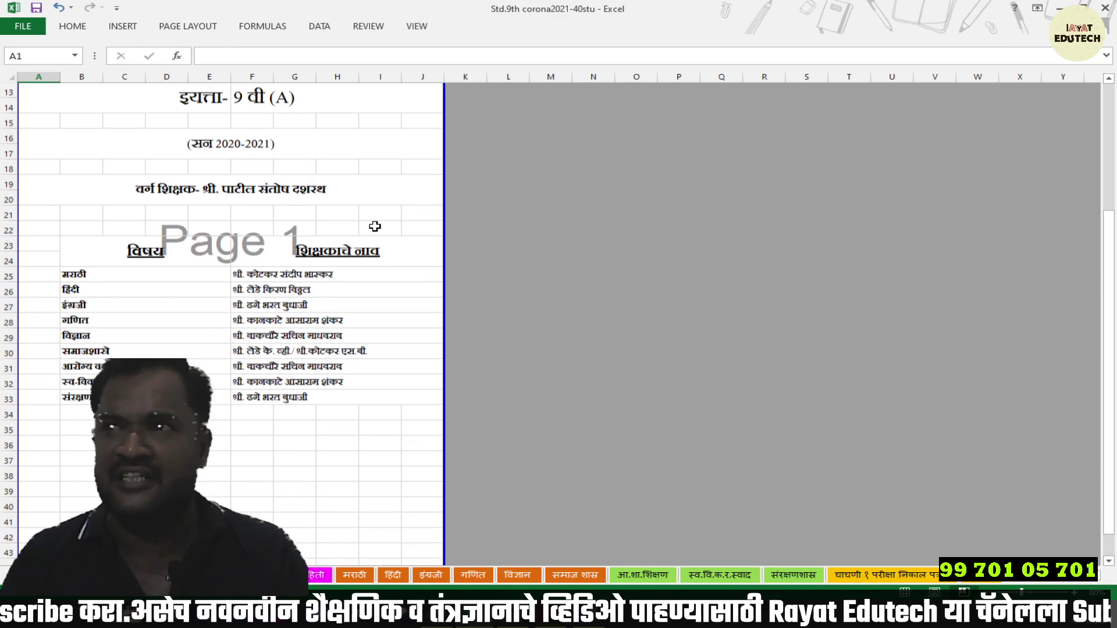
scroll(374, 227, "up", 4)
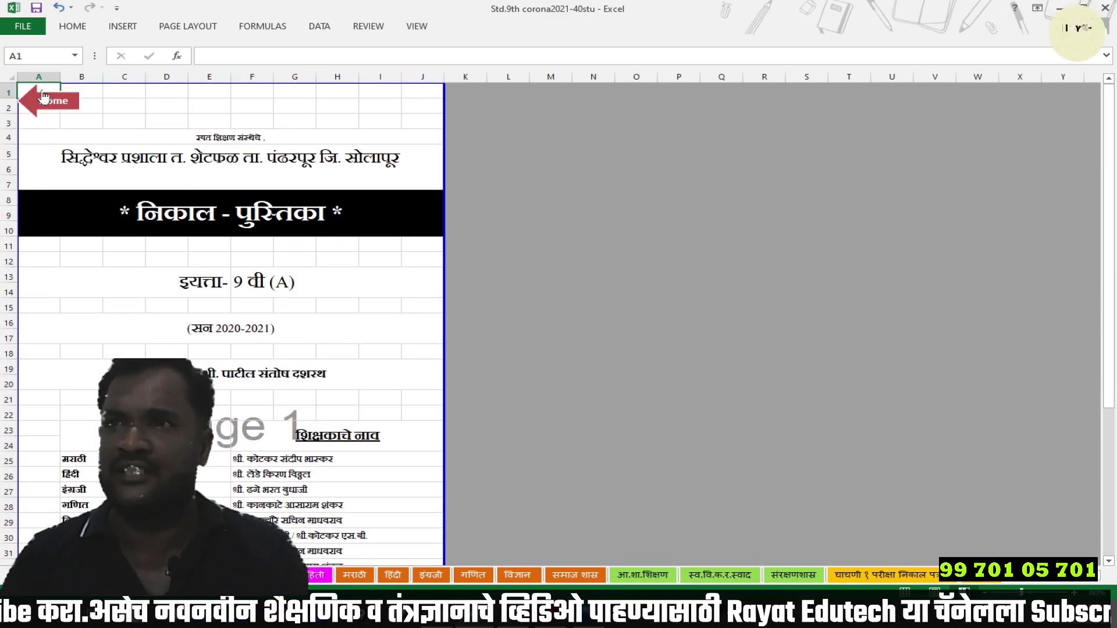
left_click(44, 96)
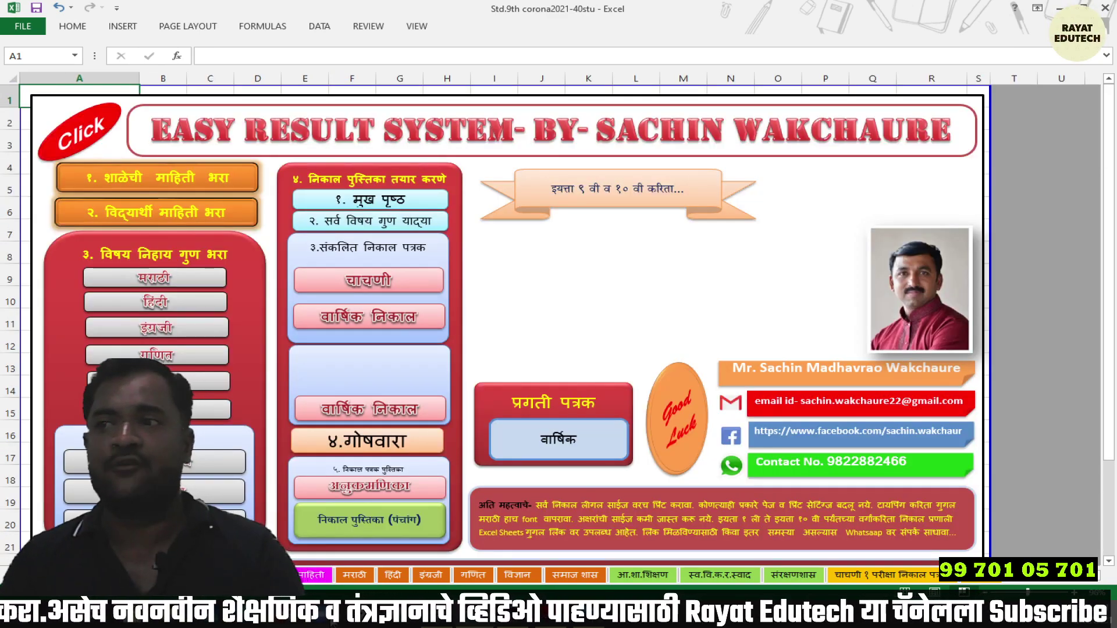
- Glance at the consolidated test result, then open the class 9 (A) consolidated annual result sheet
left_click(346, 317)
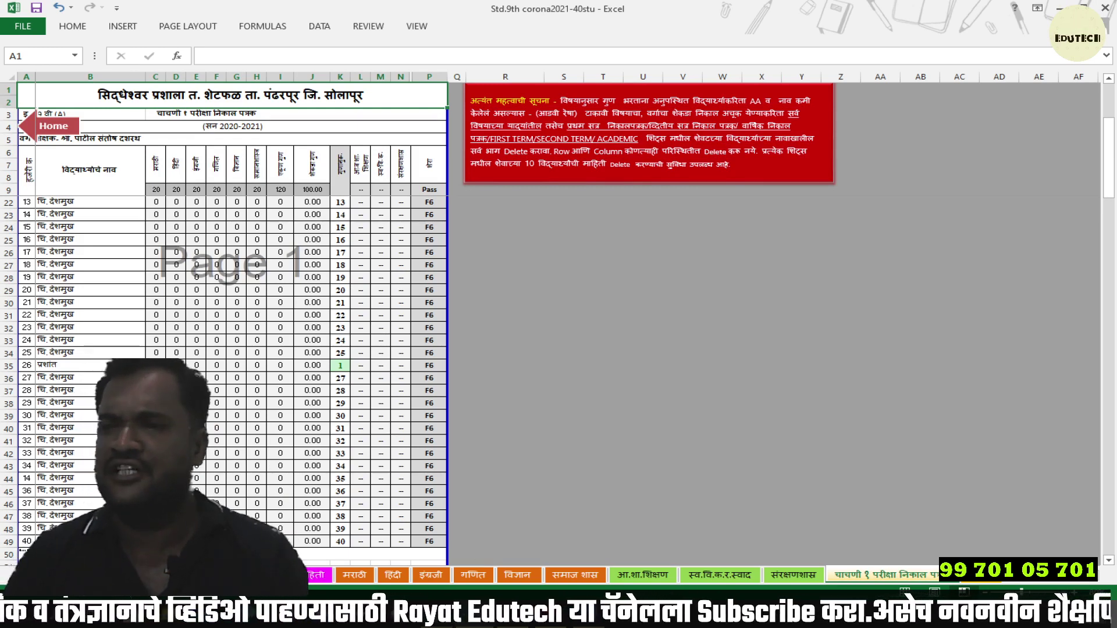
left_click(68, 130)
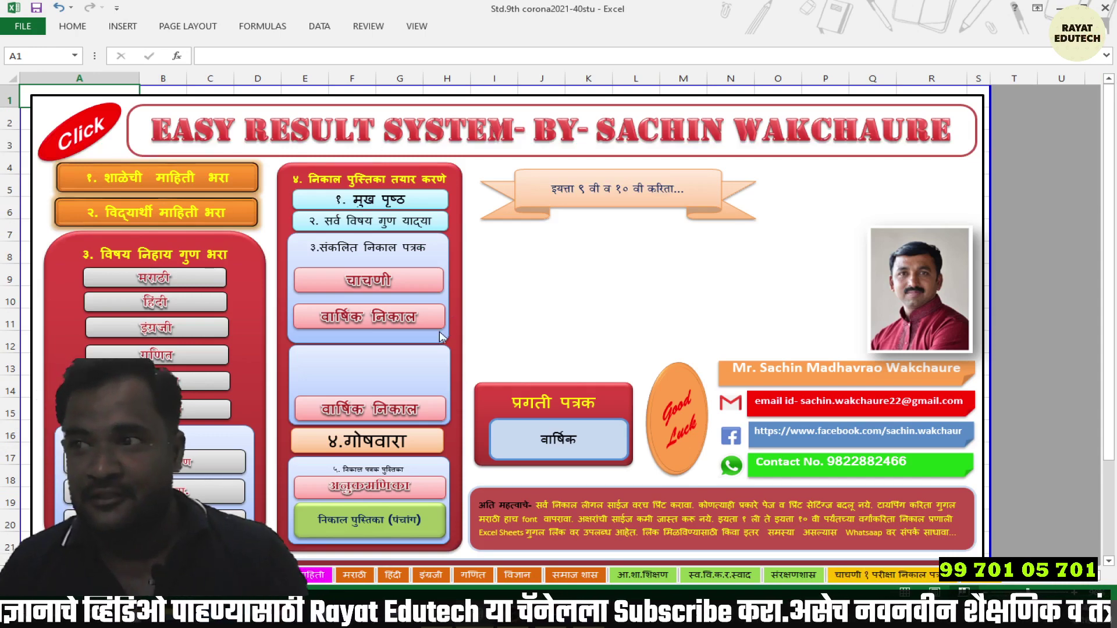
left_click(375, 410)
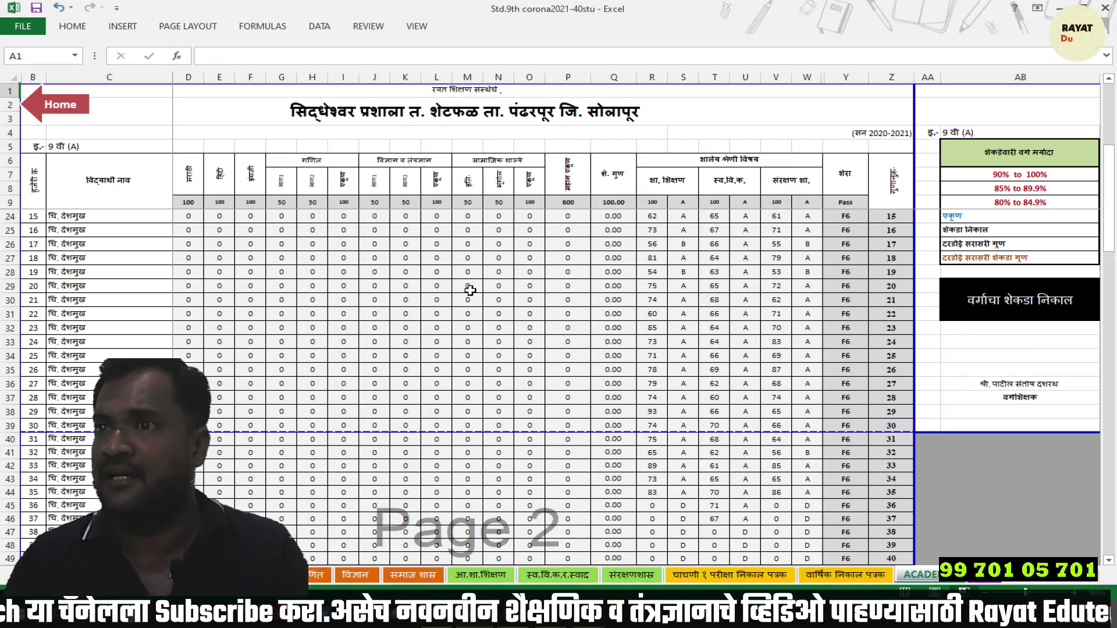
scroll(470, 290, "up", 1)
scroll(470, 291, "up", 3)
scroll(470, 290, "up", 1)
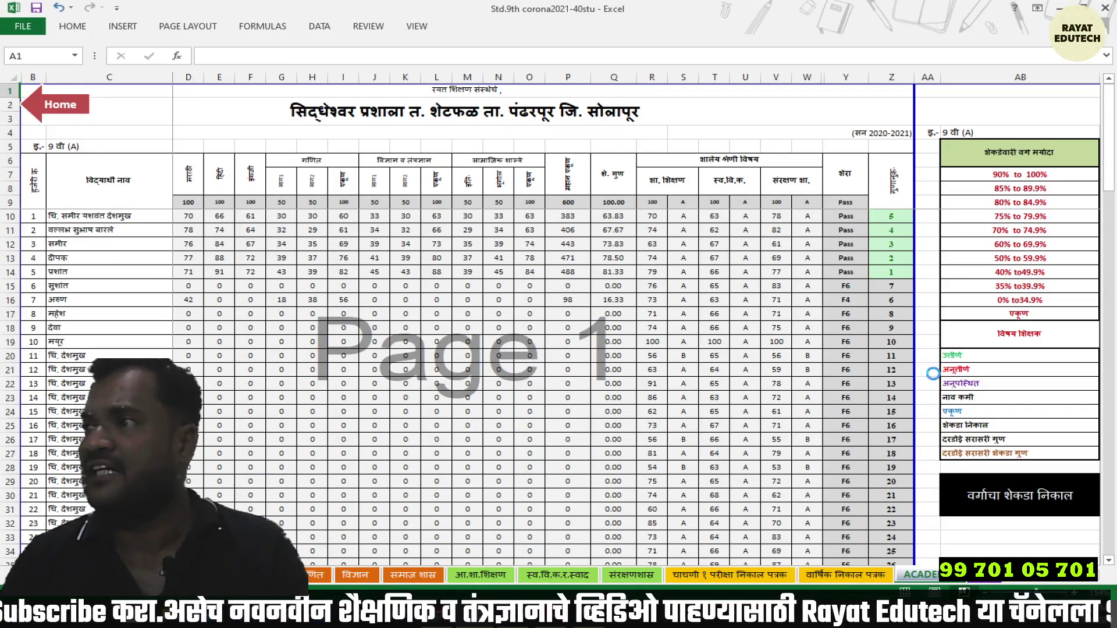
scroll(899, 374, "up", 4)
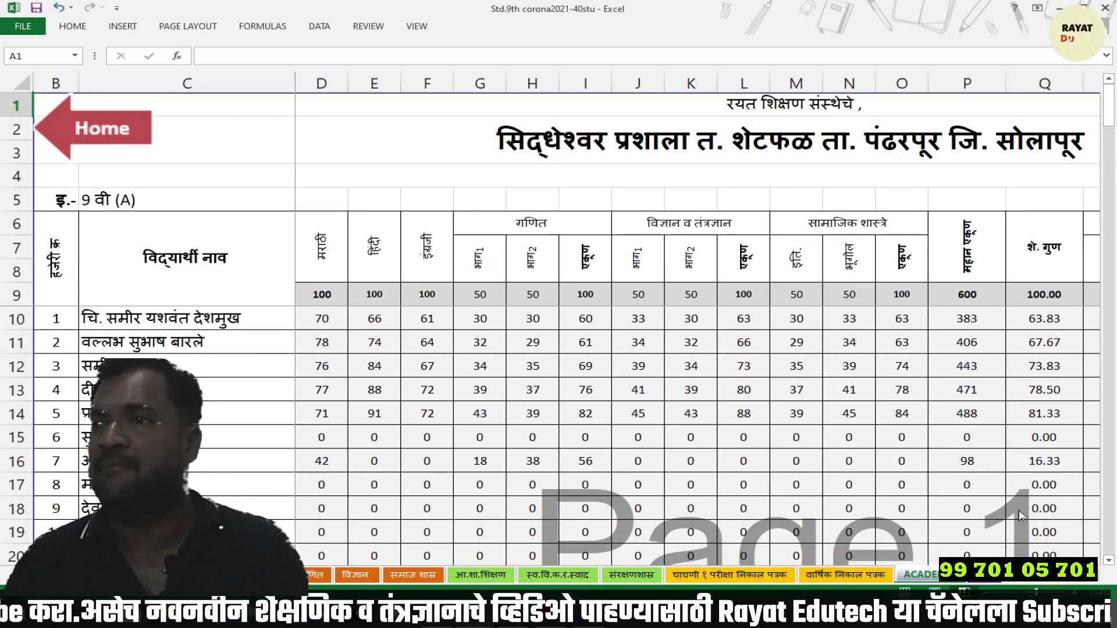
left_click(926, 489)
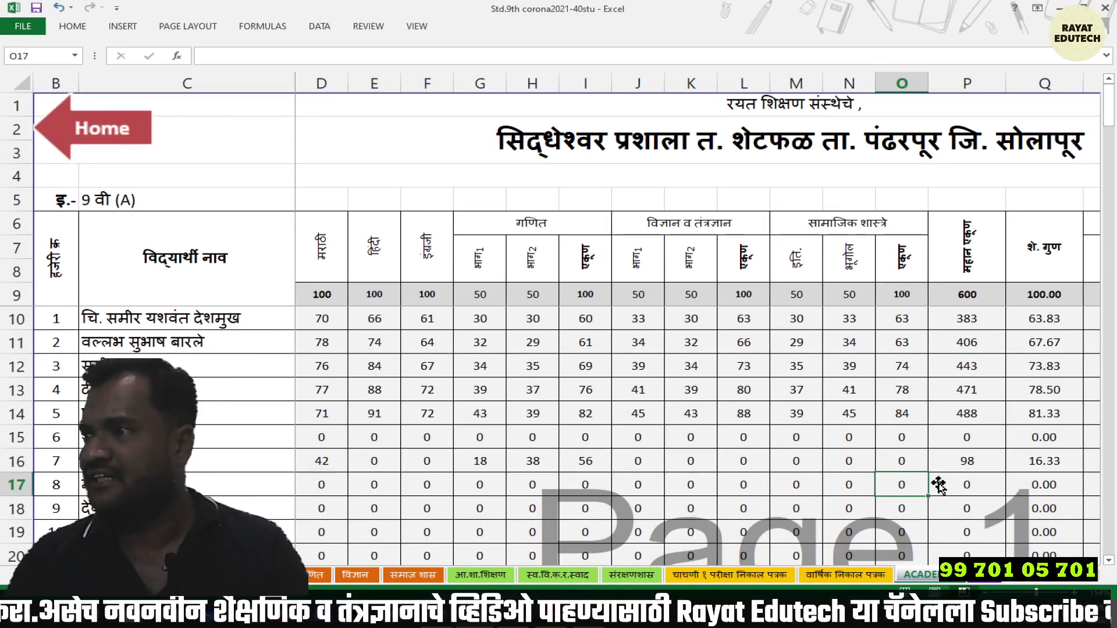
key("Right")
key("Right")
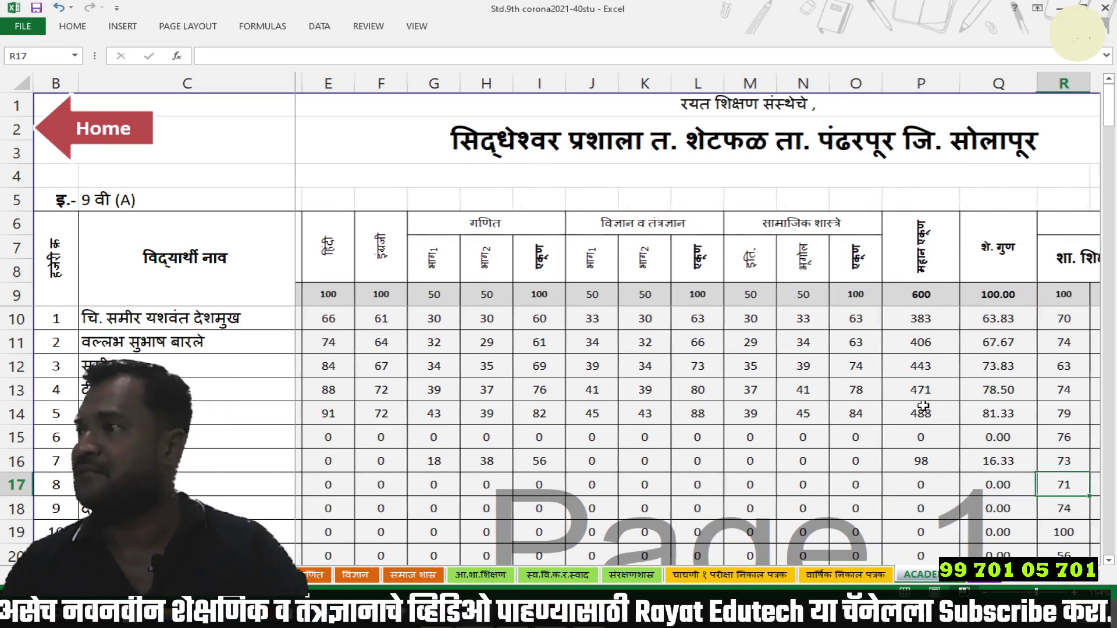
key("Right")
key("Right")
key("Right")
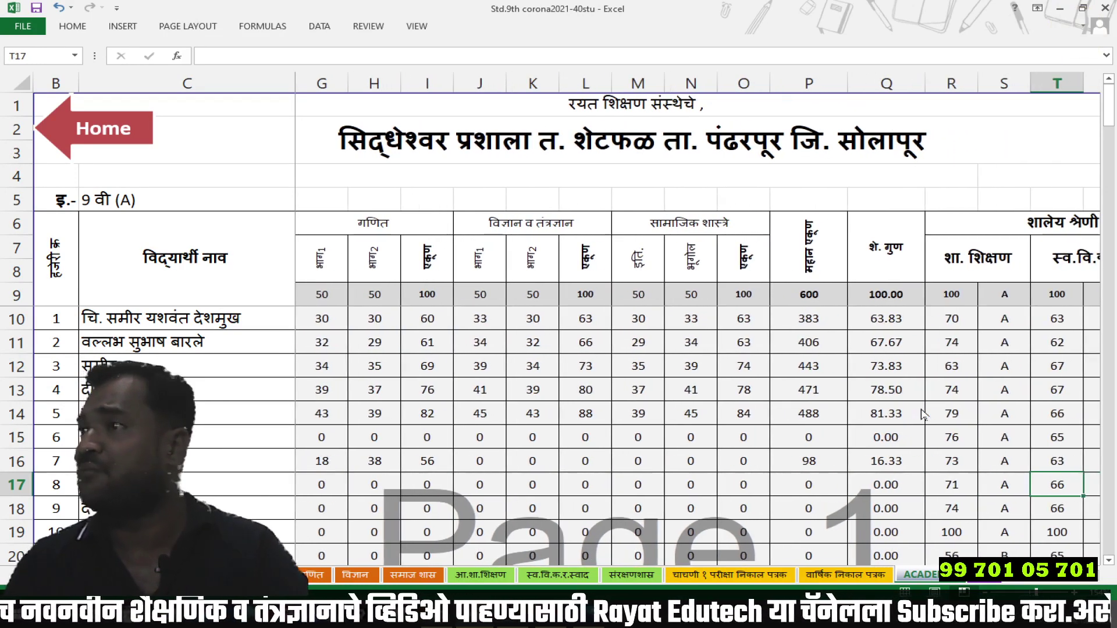
key("Right")
key("Right")
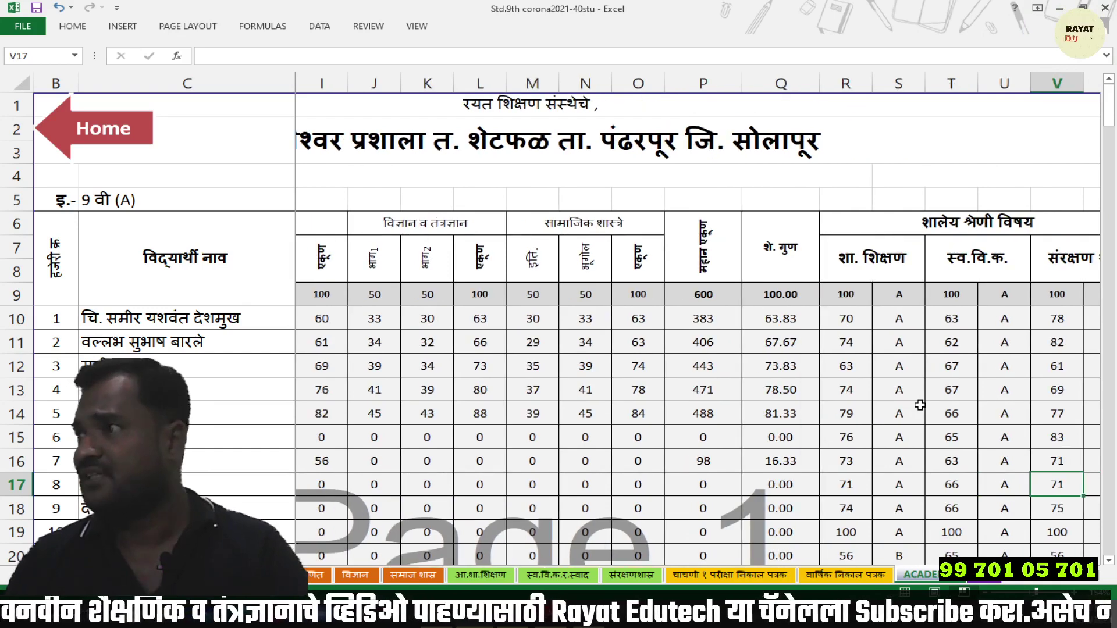
key("Right")
key("Right")
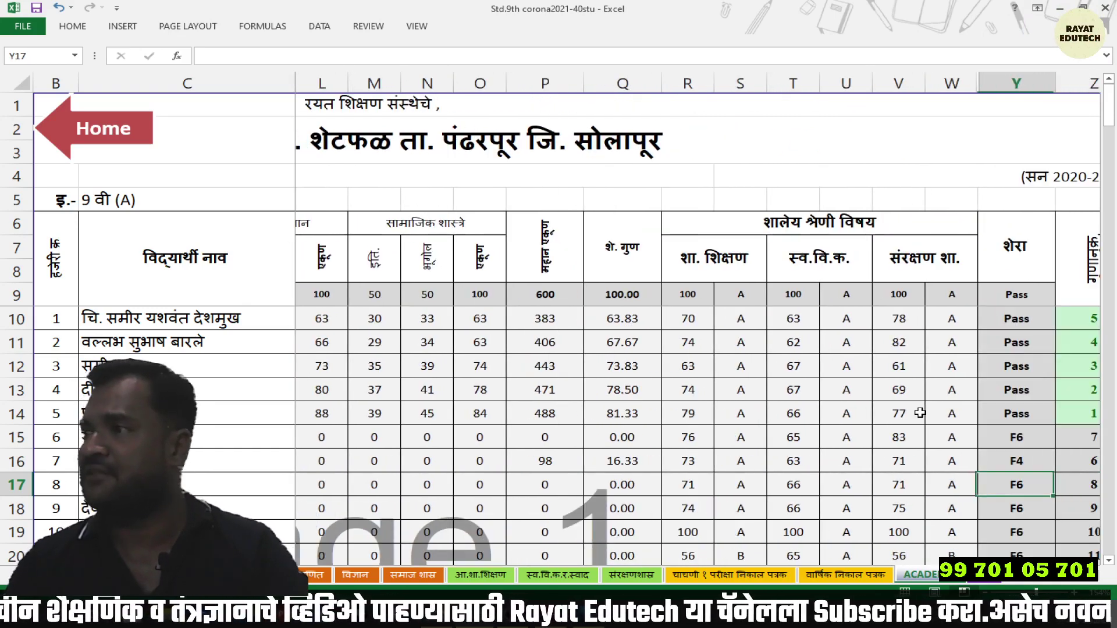
key("Right")
key("Right")
key("Right")
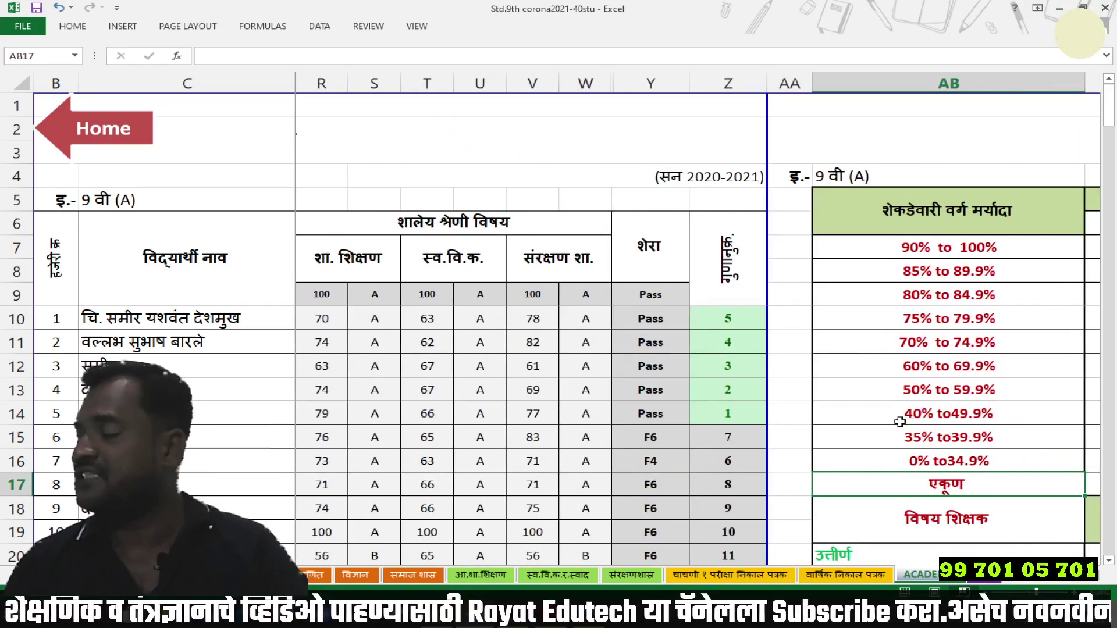
key("Right")
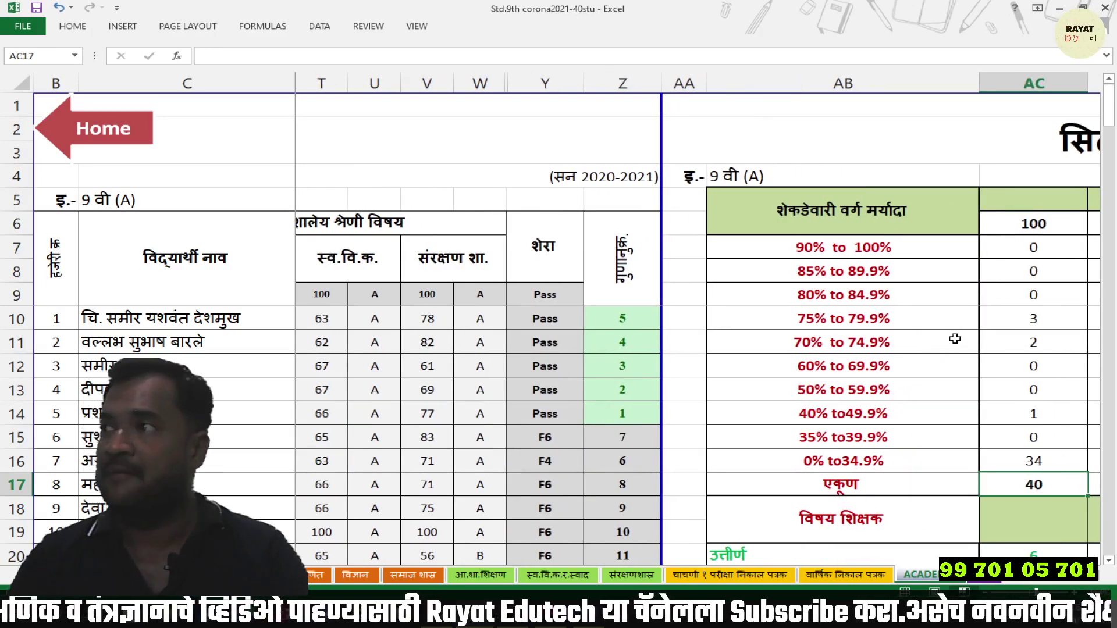
key("Right")
key("Right")
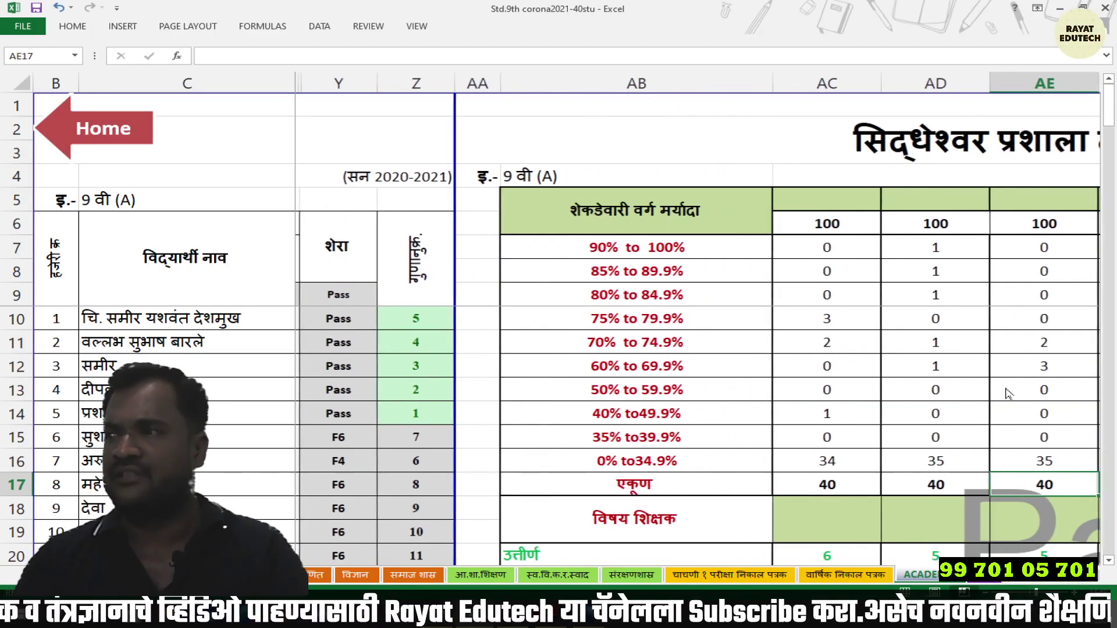
key("Right")
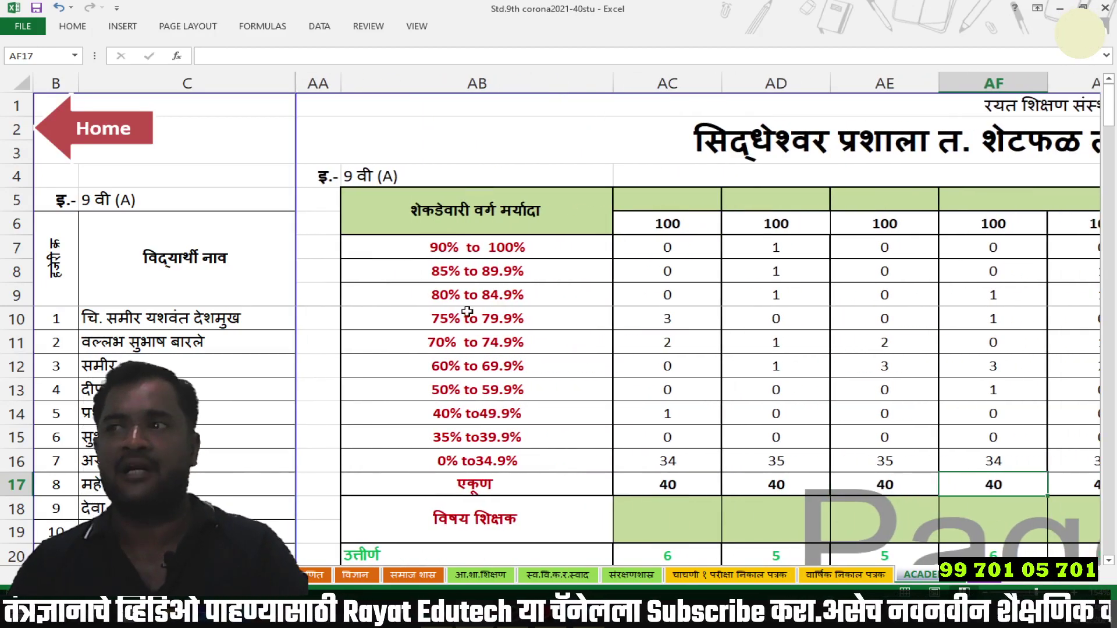
key("Right")
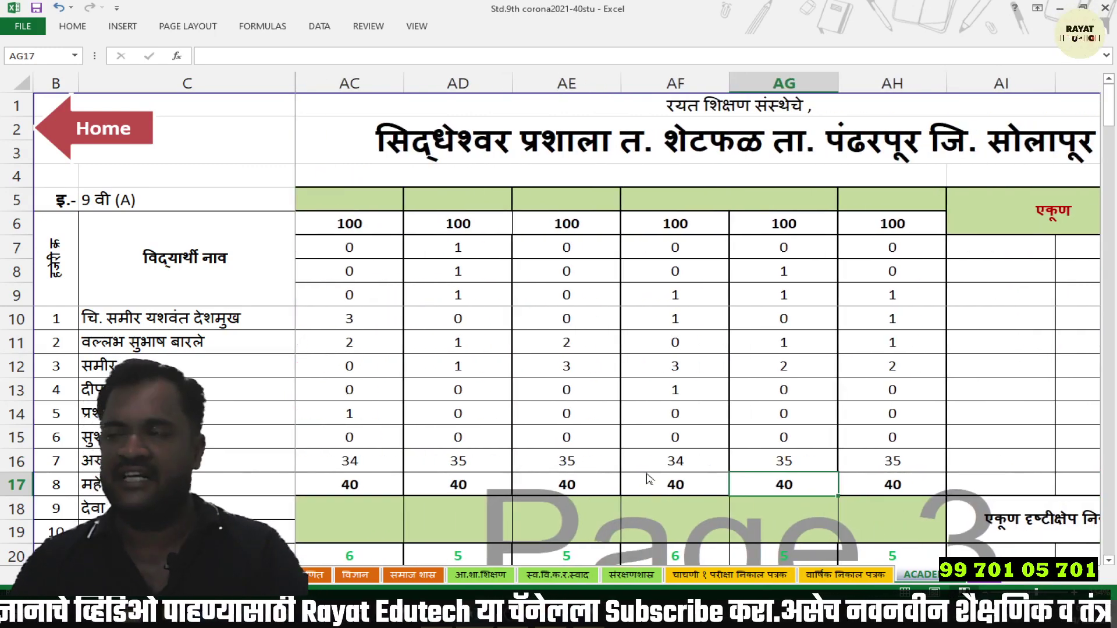
key("Right")
key("Right")
key("Right")
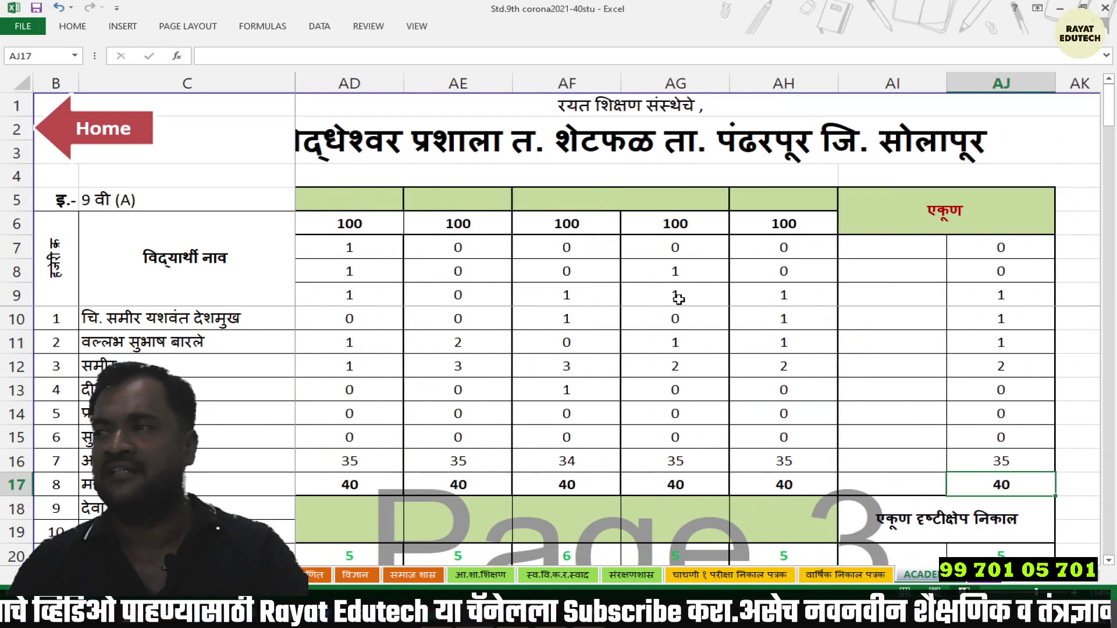
key("Right")
key("Right")
key("Right")
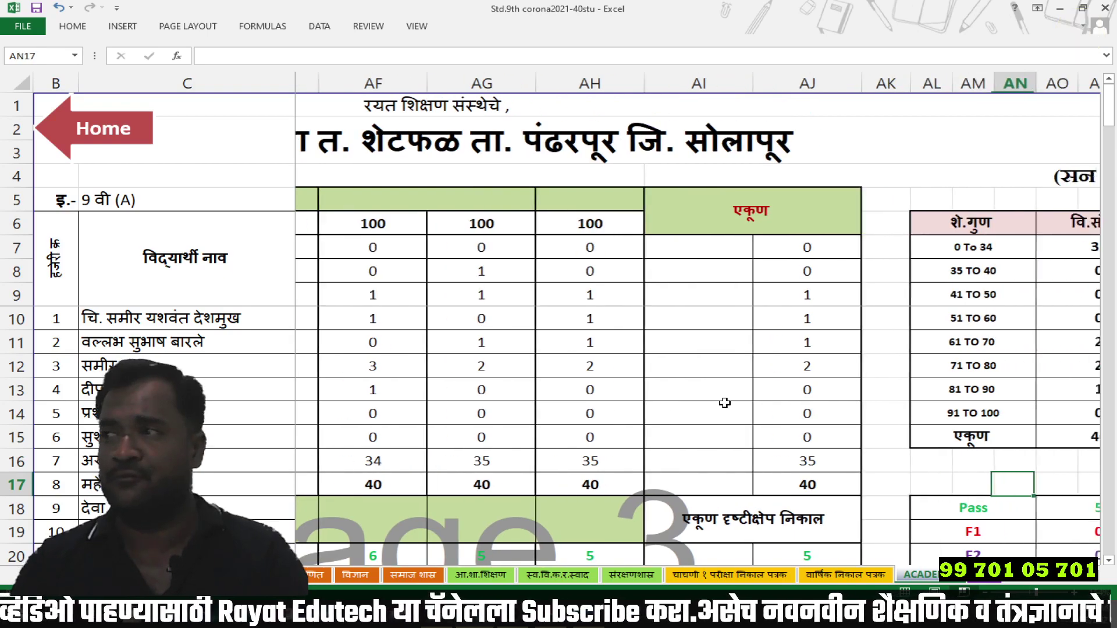
key("Right")
key("Right")
key("Right")
key("Right")
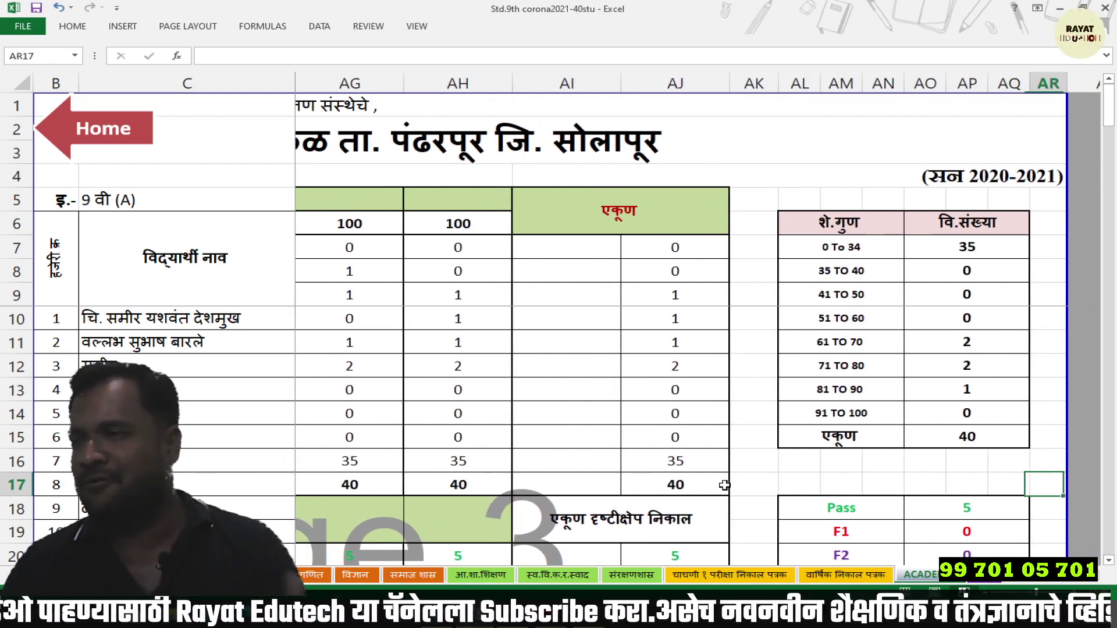
key("Right")
key("Right")
key("Right")
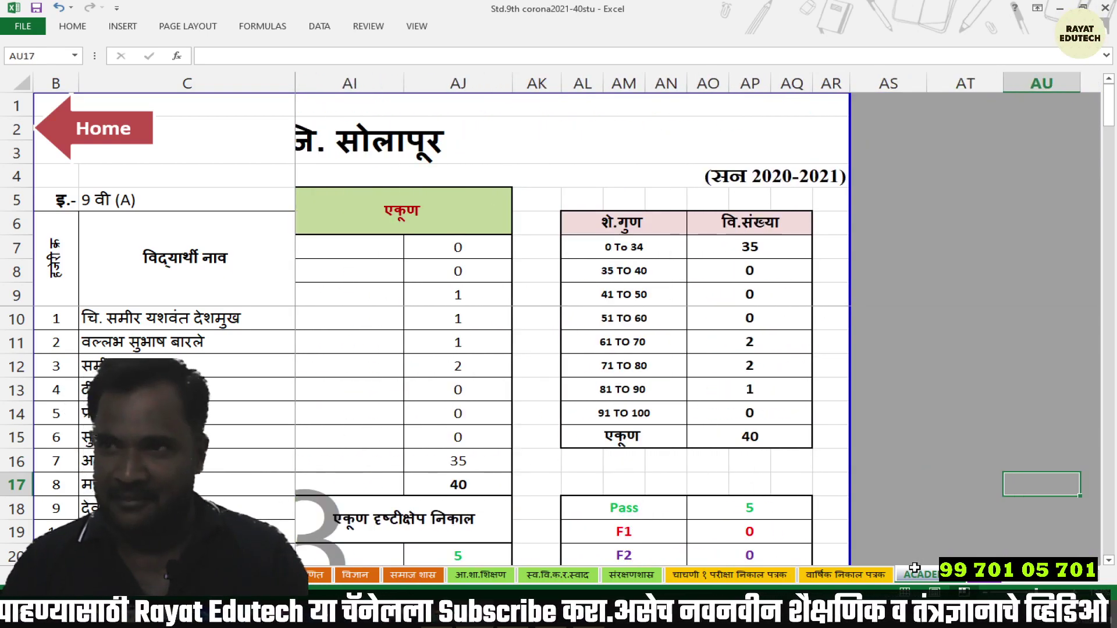
key("Right")
key("Right")
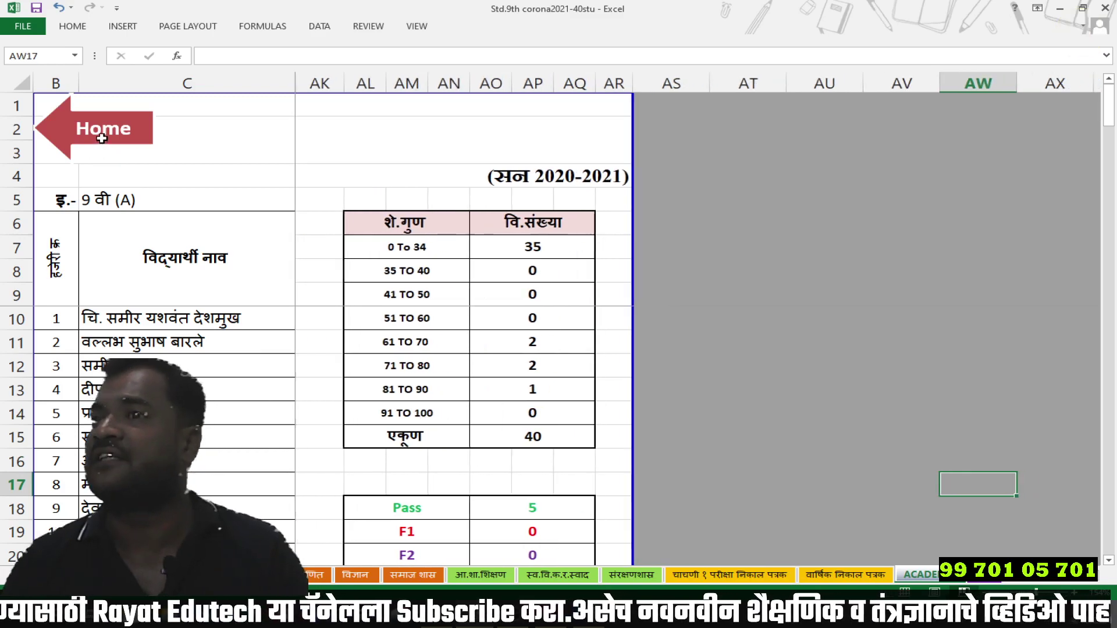
key("Right")
key("Right")
key("Right")
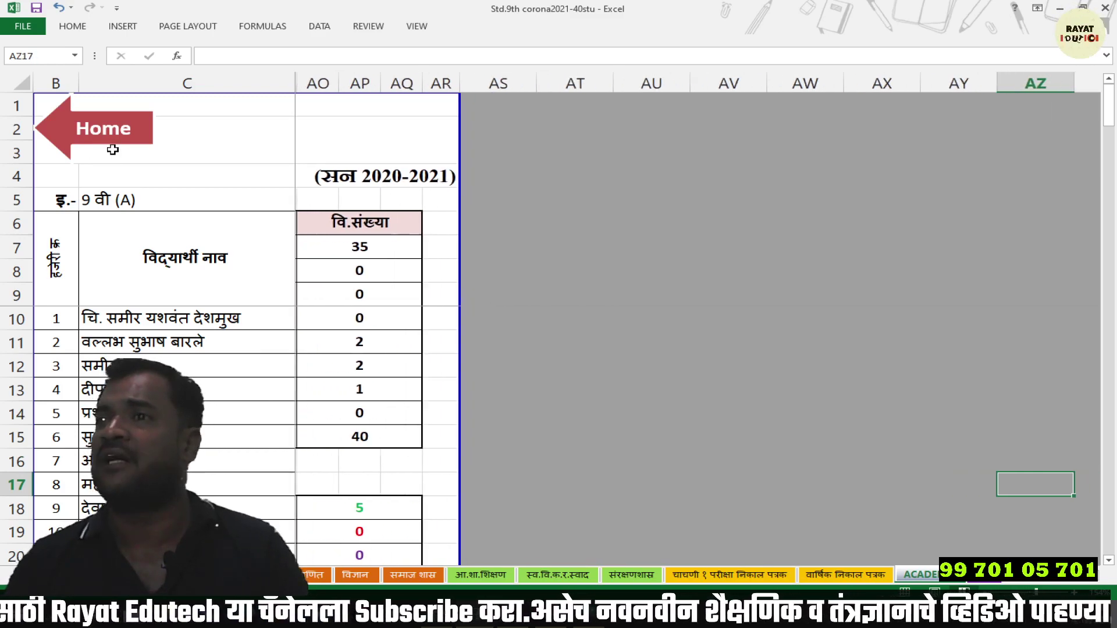
key("Right")
key("Right")
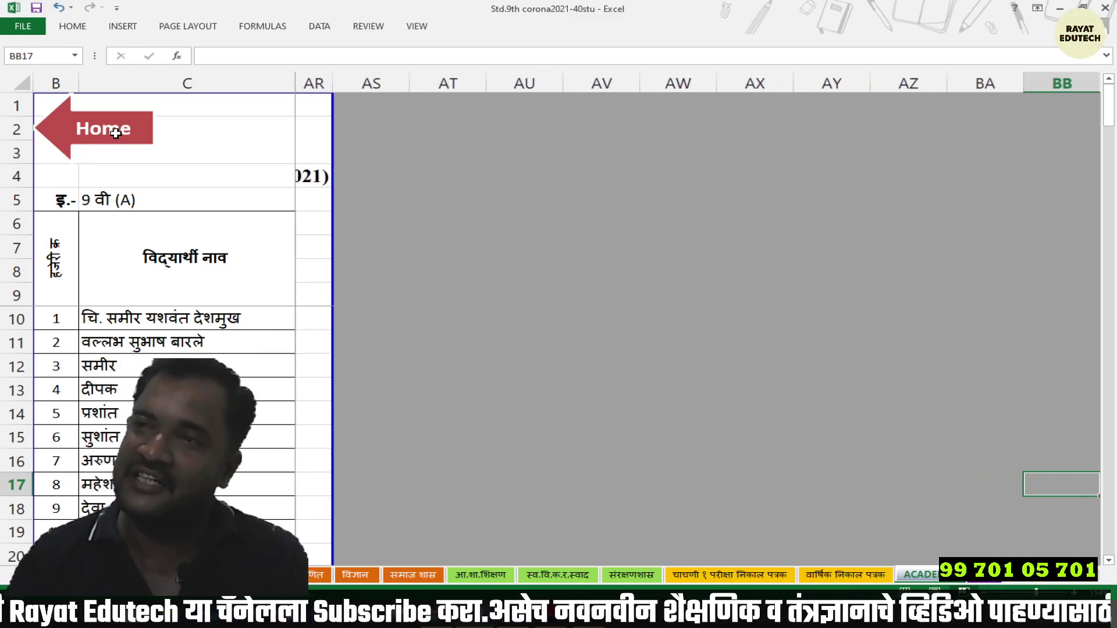
key("Right")
key("Right")
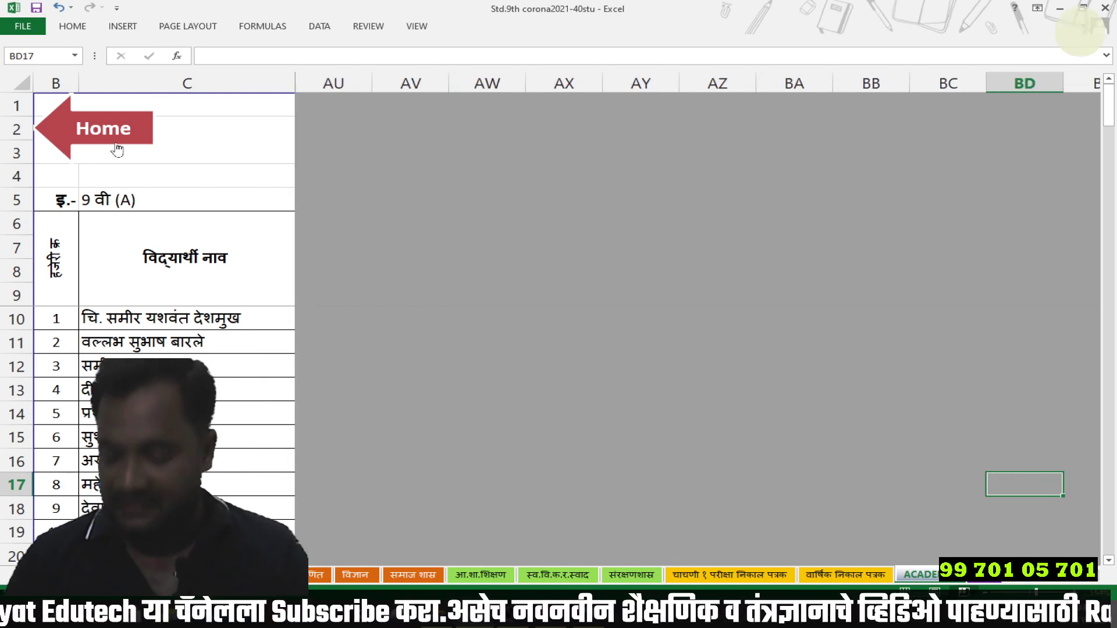
key("Right")
key("Right")
key("Right")
key("Right")
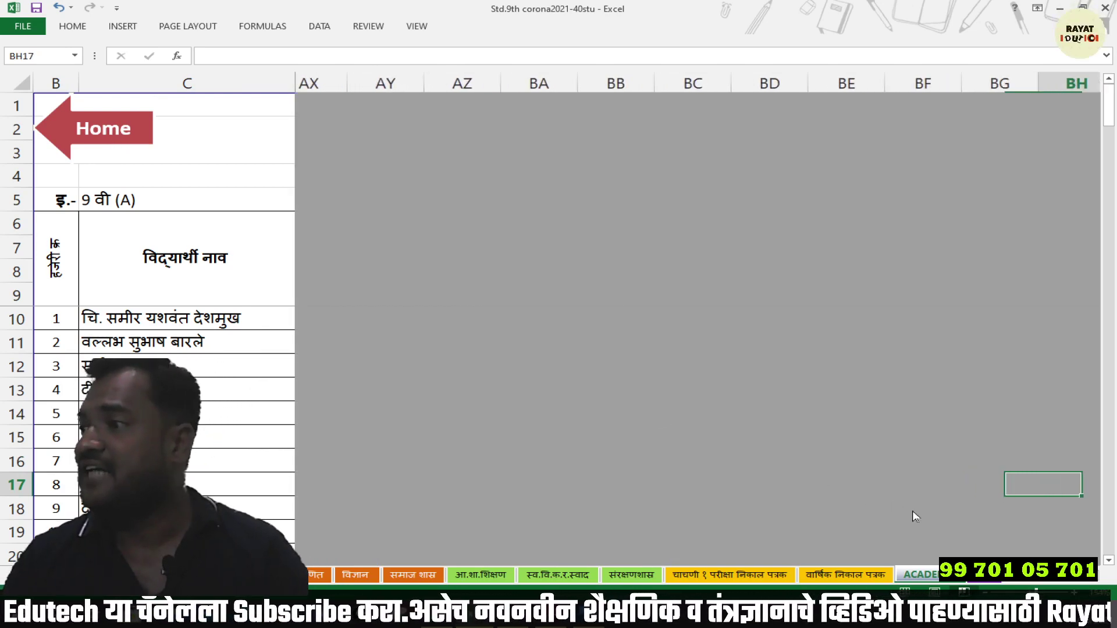
key("Right")
key("Right")
key("Right")
key("Right")
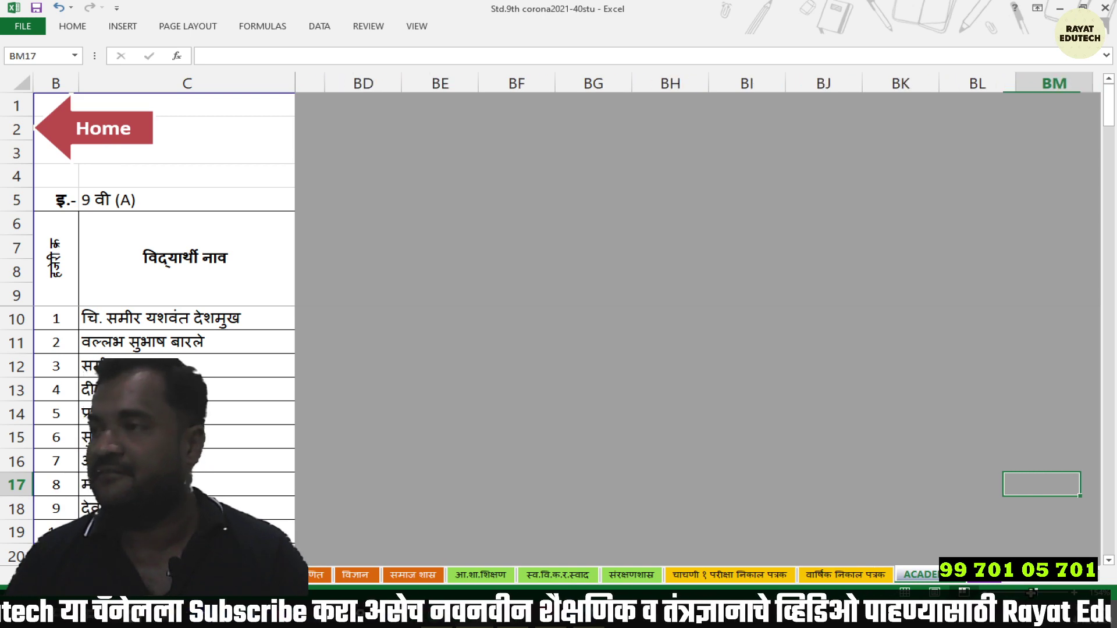
key("Right")
key("Right")
key("Right")
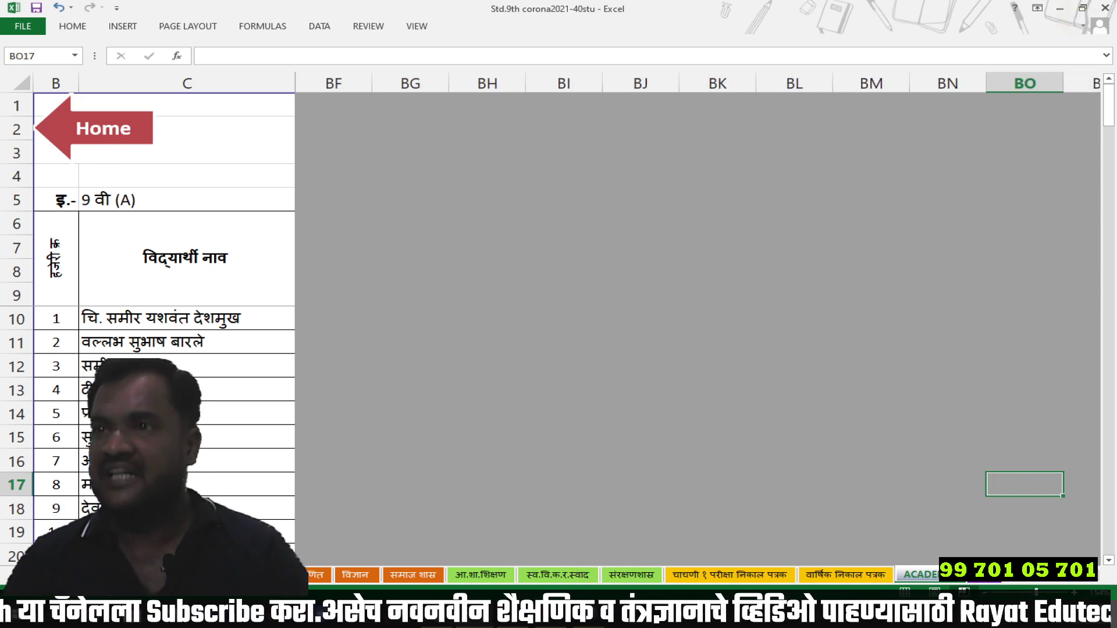
key("Right")
key("Right")
key("Right")
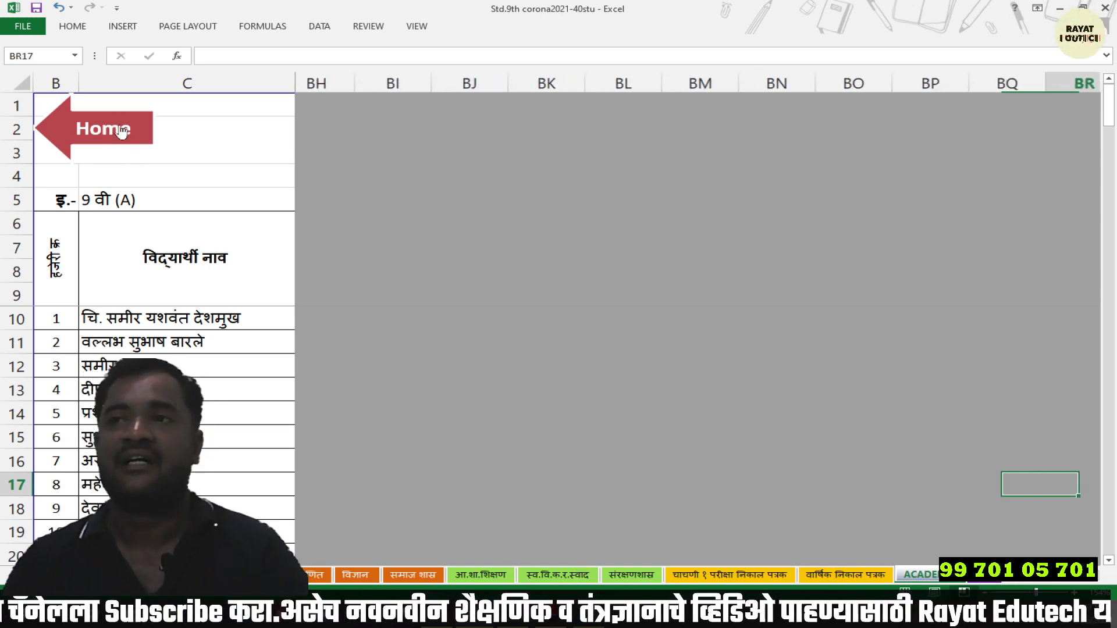
key("Right")
key("Right")
key("Right")
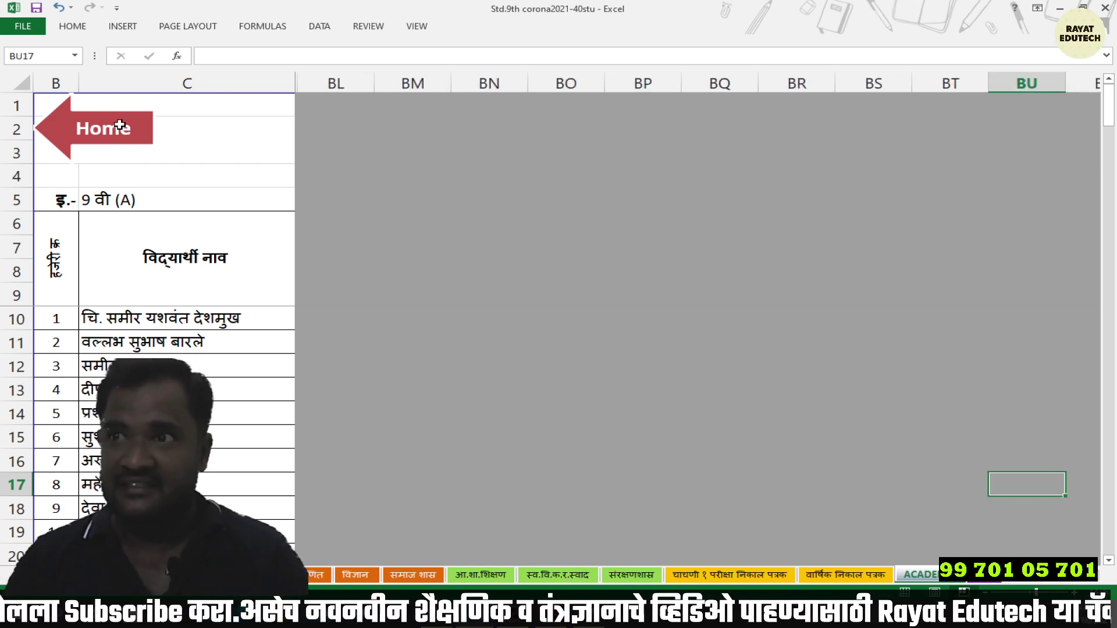
key("Right")
key("Right")
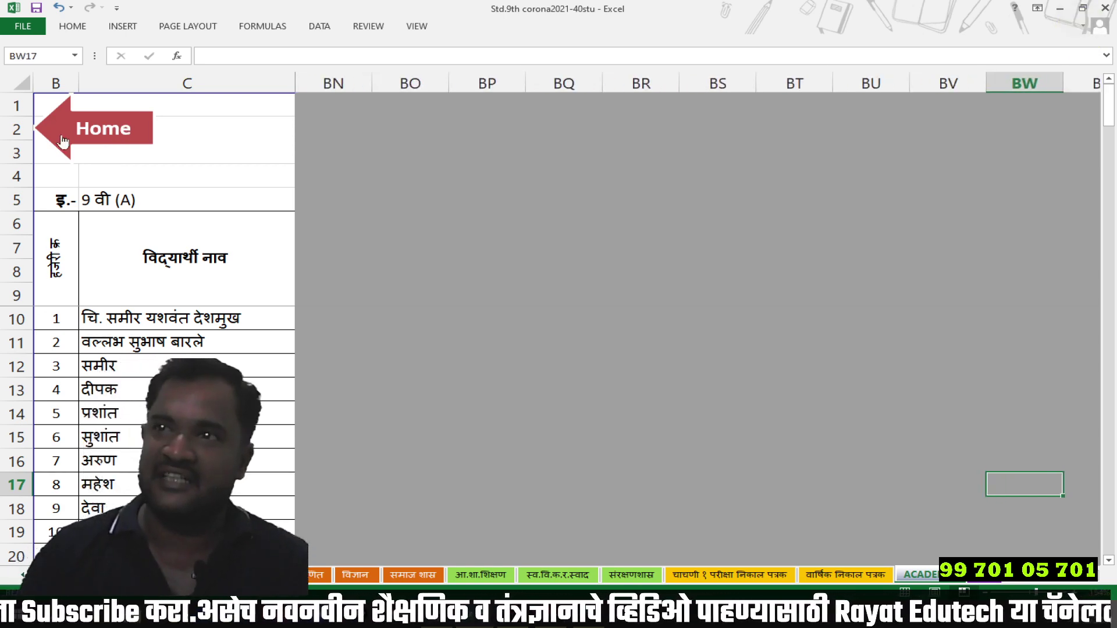
key("Right")
key("Left")
key("Left")
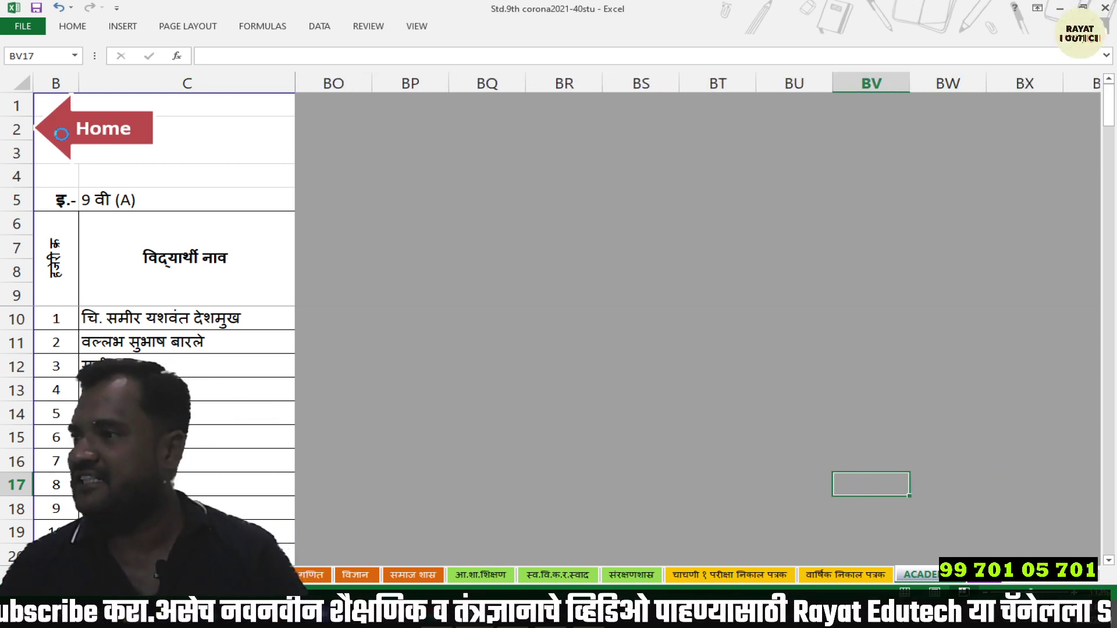
scroll(61, 134, "down", 2, "ctrl")
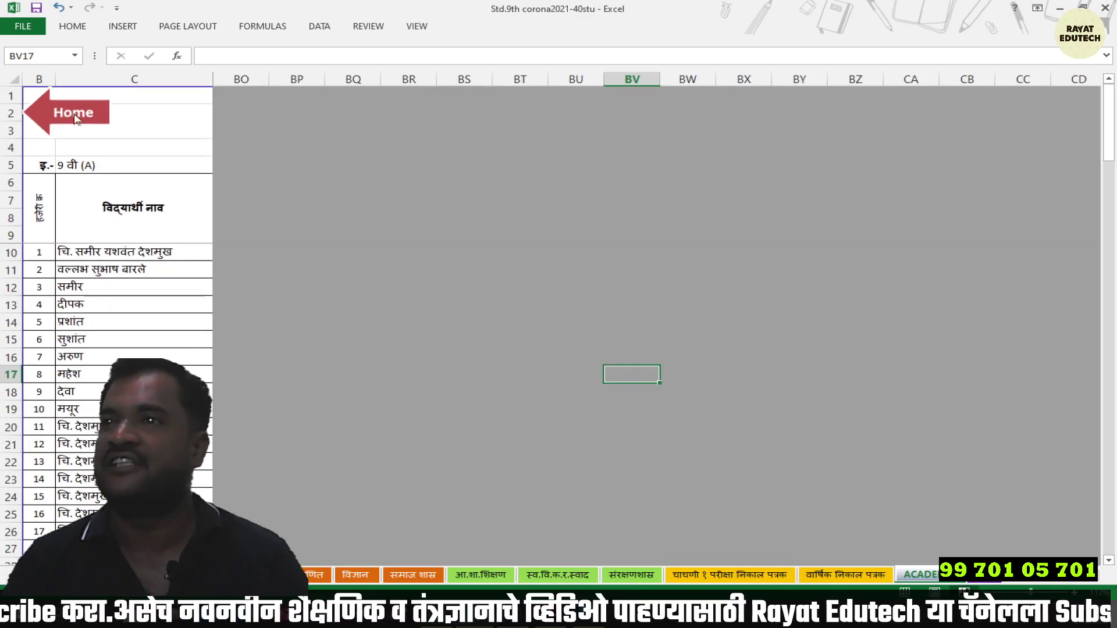
- Go back to the main menu and open the annual (वार्षिक) progress report cards
left_click(80, 116)
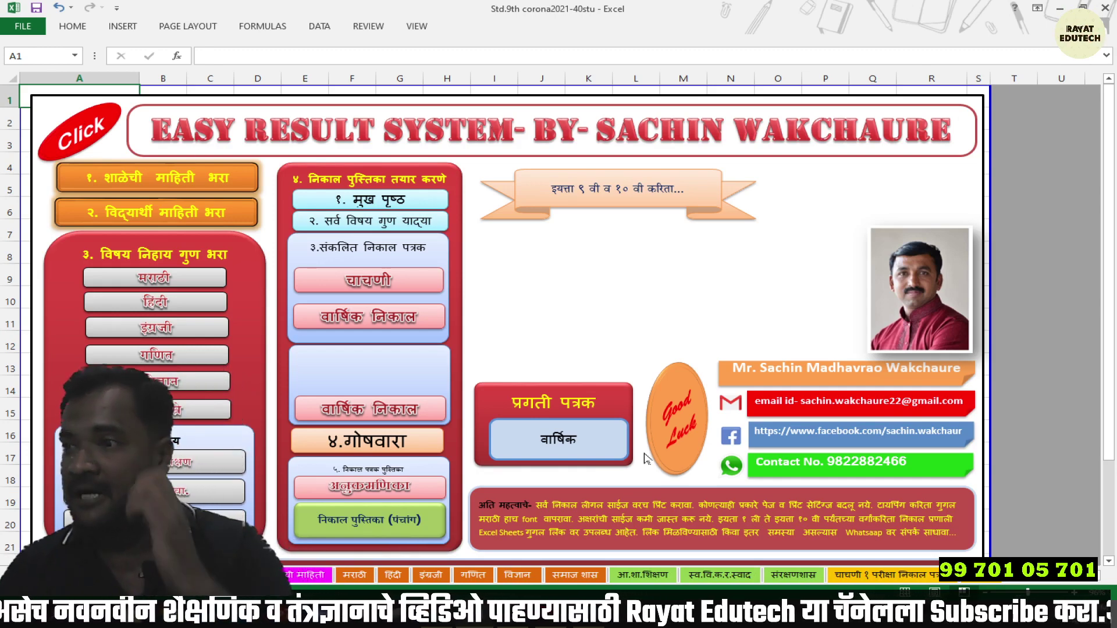
scroll(637, 330, "down", 1)
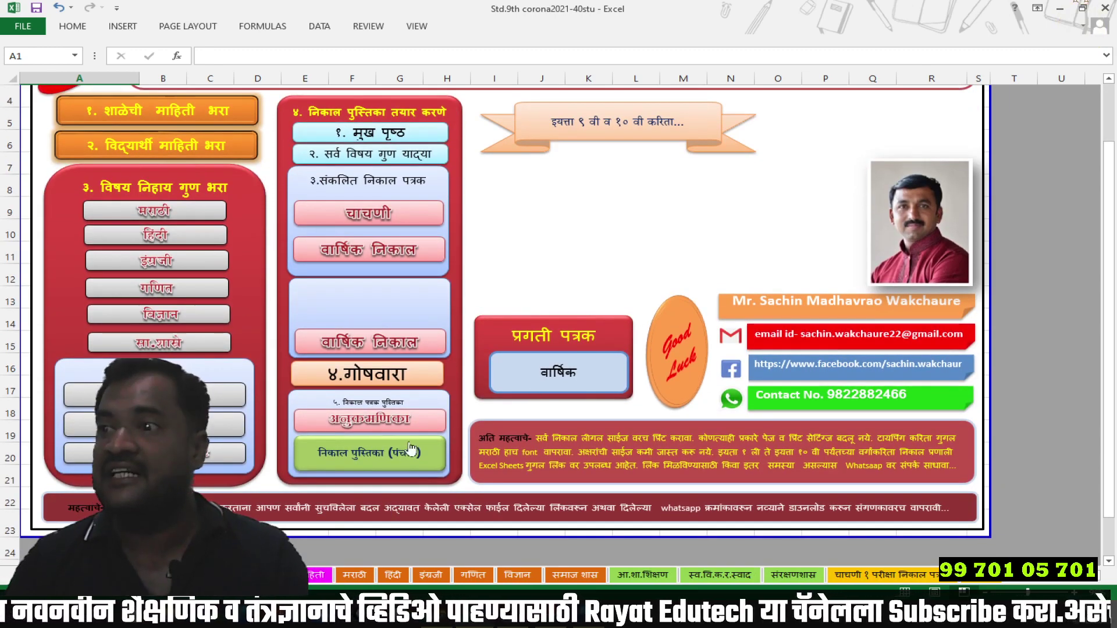
left_click(549, 373)
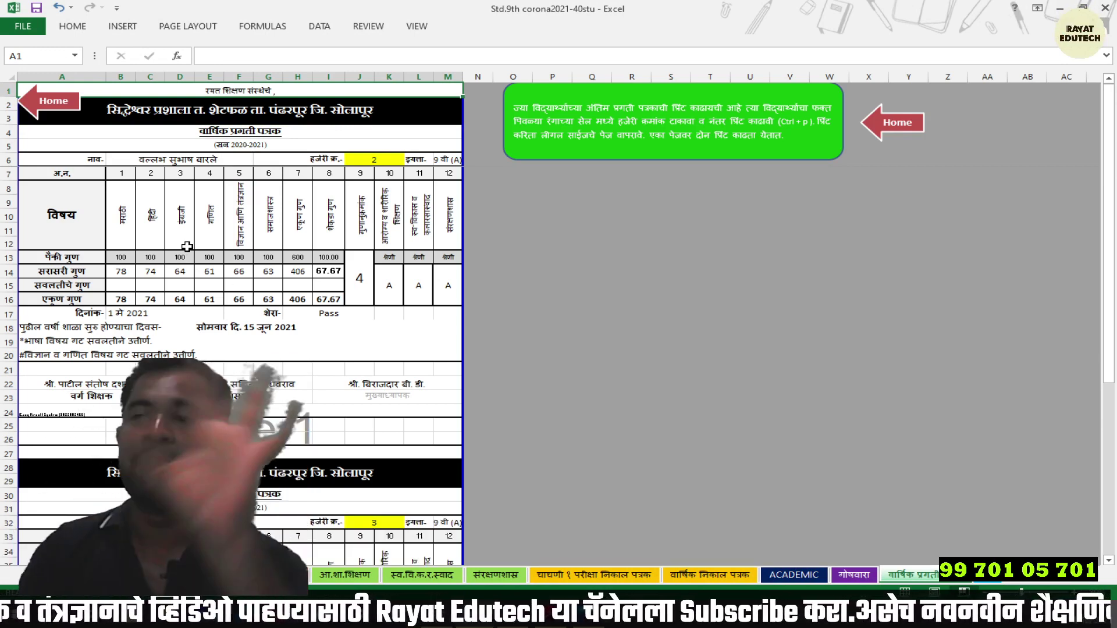
- Scroll through the annual report cards, then select the yellow roll-number cell J6
scroll(216, 340, "down", 1)
scroll(216, 340, "down", 1)
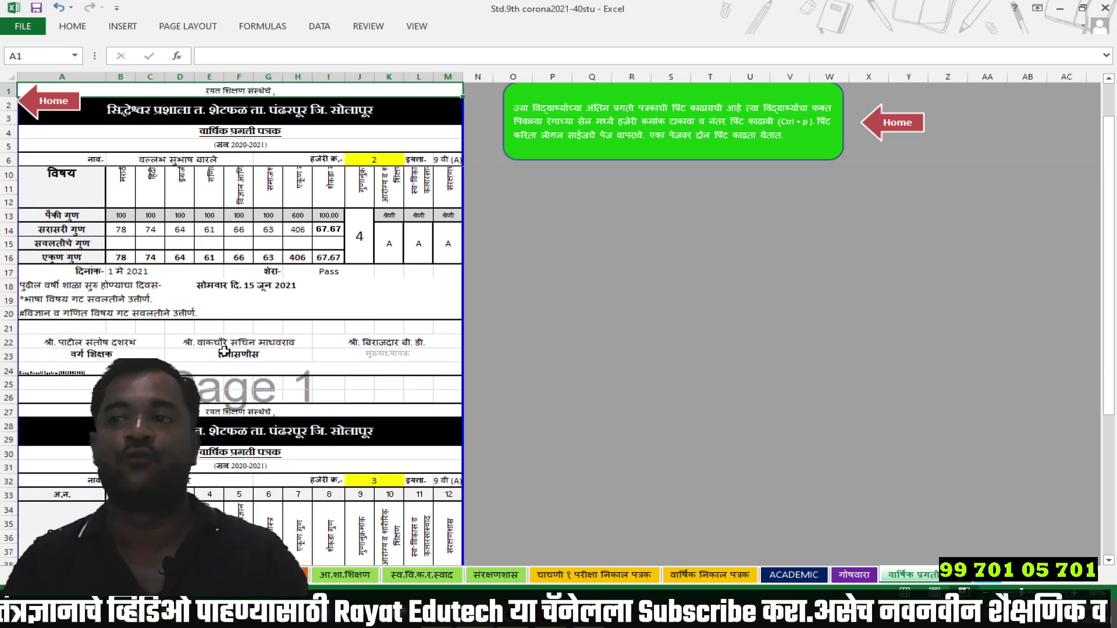
scroll(224, 351, "down", 4)
scroll(224, 350, "down", 1)
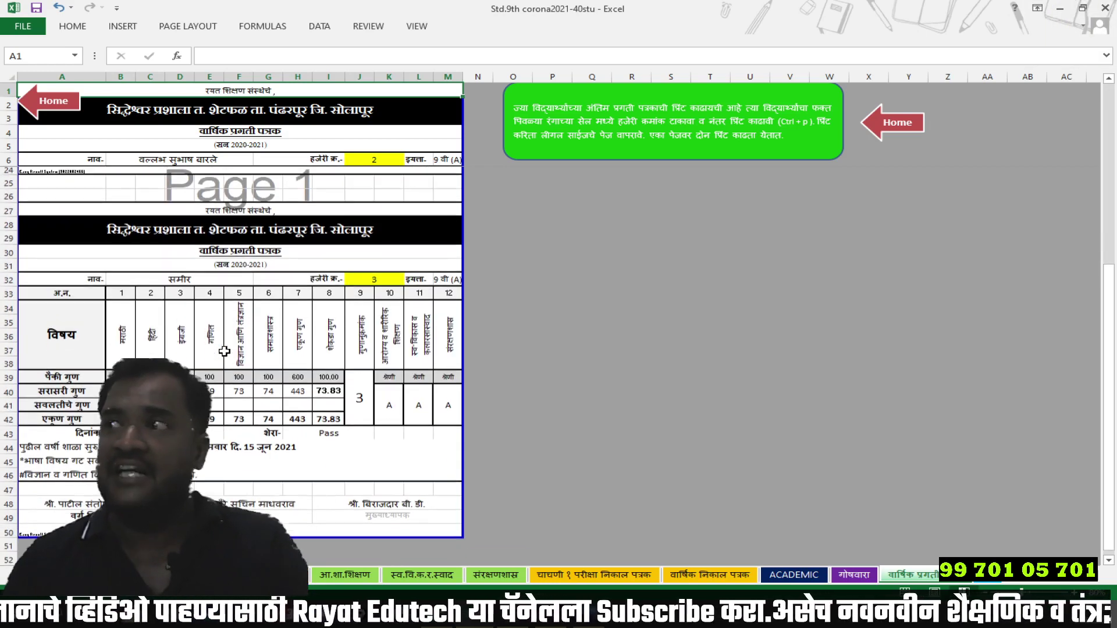
scroll(224, 350, "down", 1)
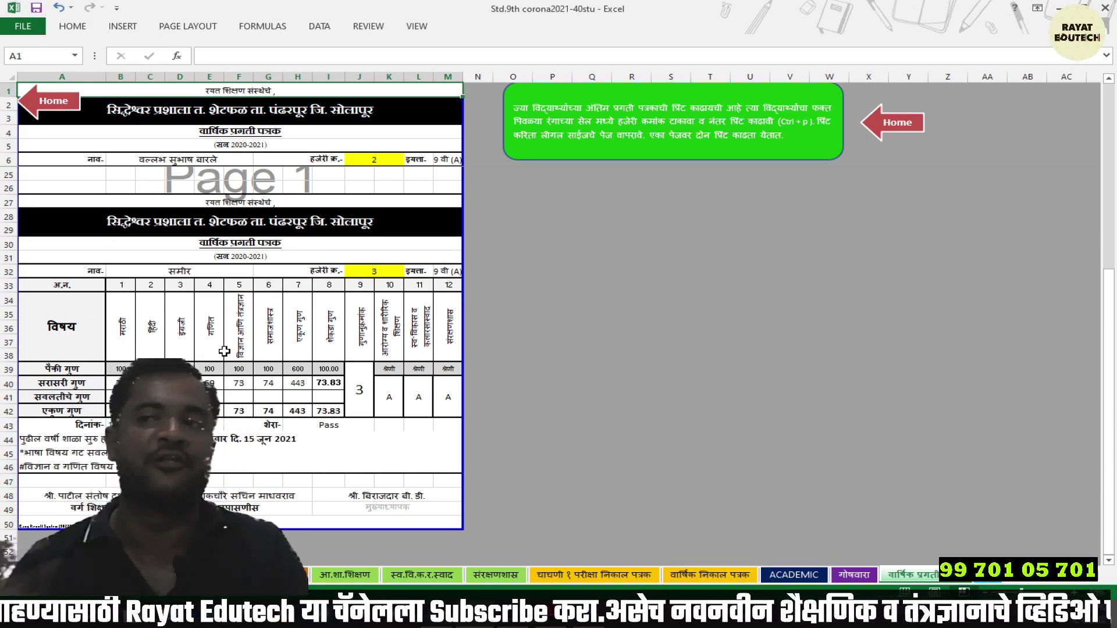
scroll(224, 351, "up", 1)
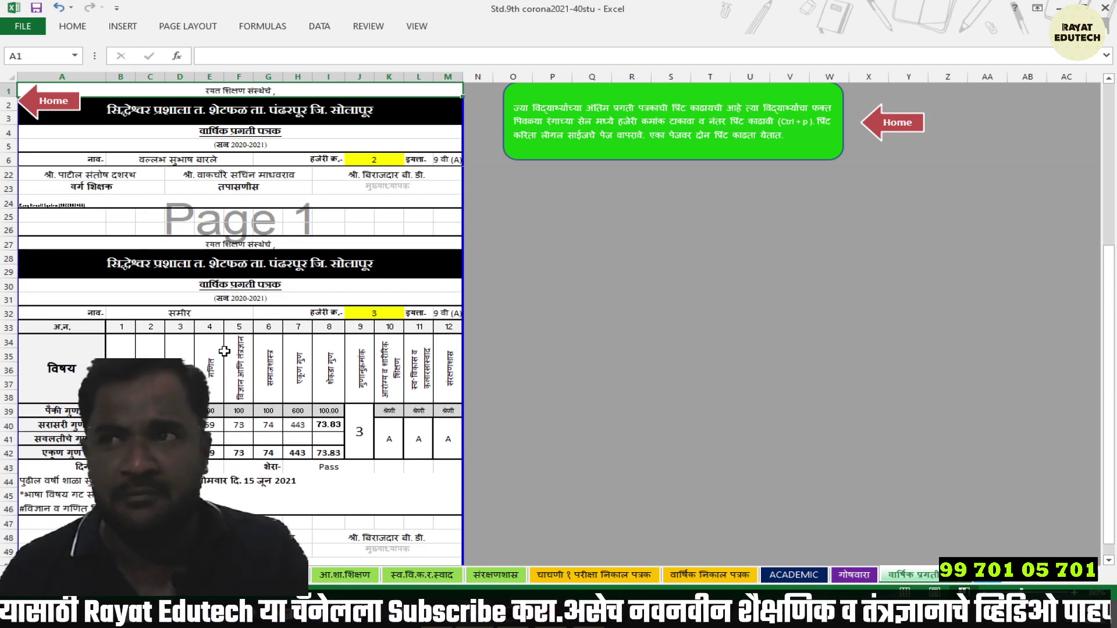
scroll(285, 284, "up", 5)
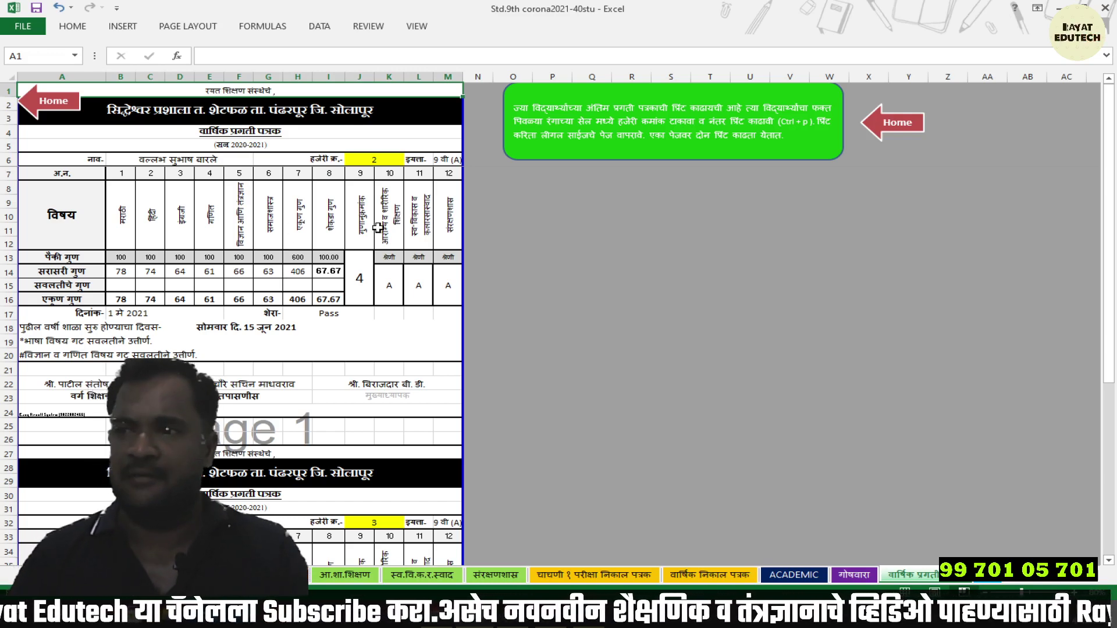
scroll(445, 487, "down", 1)
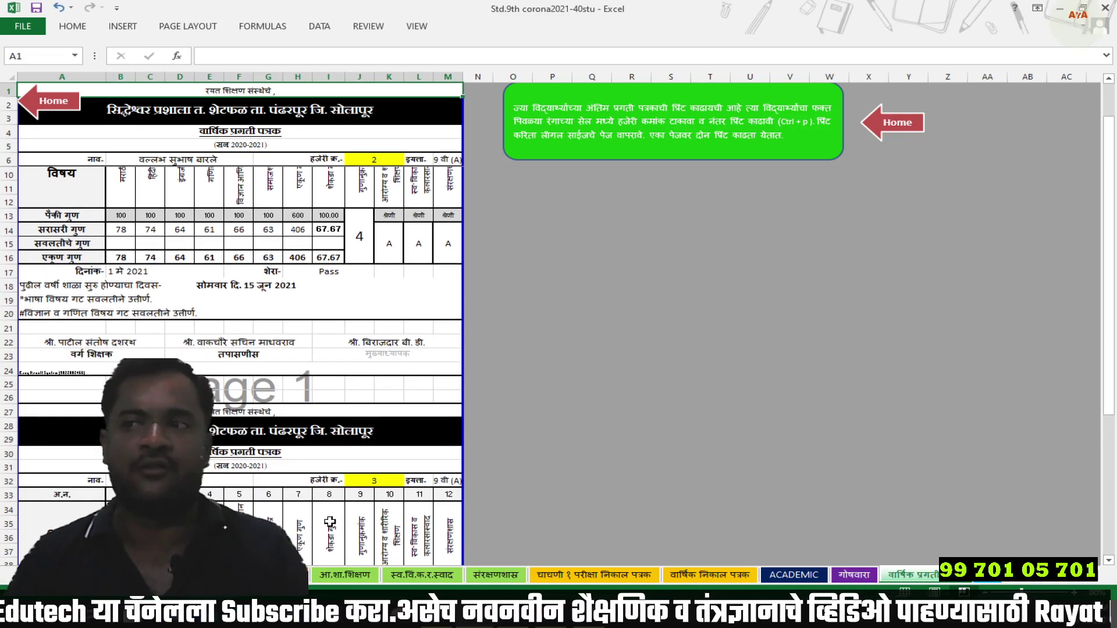
scroll(330, 522, "down", 1)
scroll(367, 409, "up", 1)
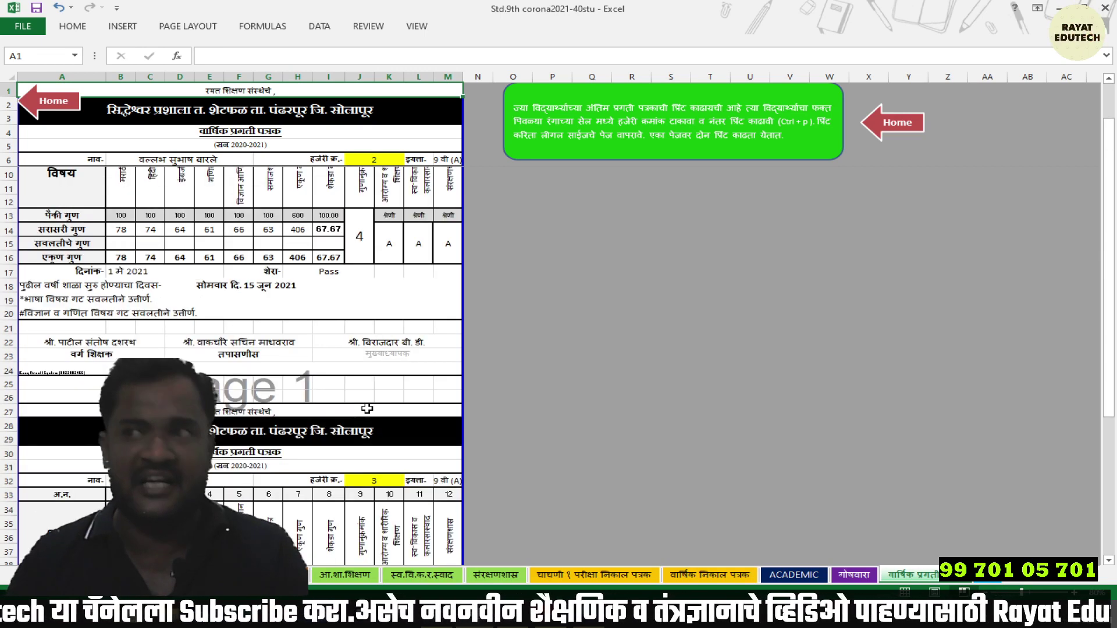
scroll(367, 409, "down", 1)
scroll(367, 408, "down", 14)
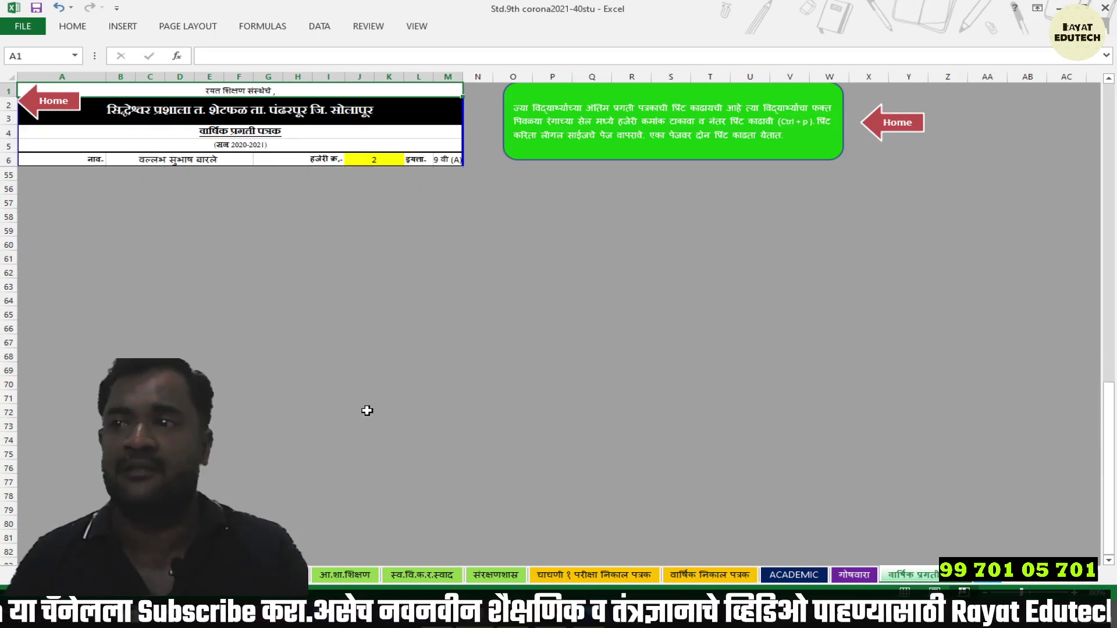
scroll(322, 167, "up", 14)
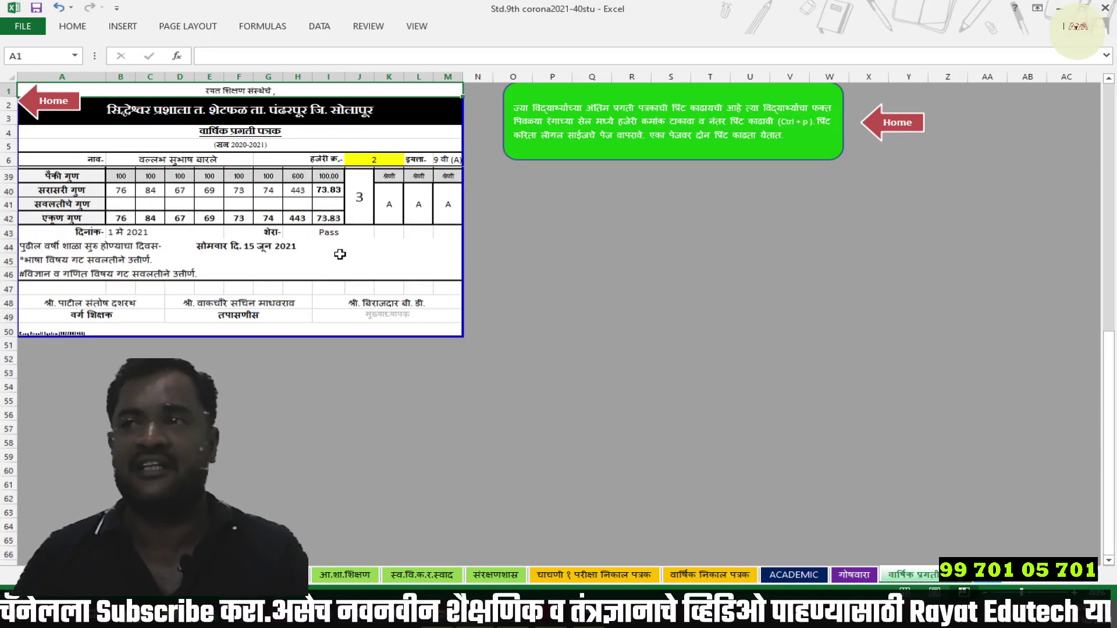
scroll(349, 232, "up", 2)
scroll(371, 314, "down", 3)
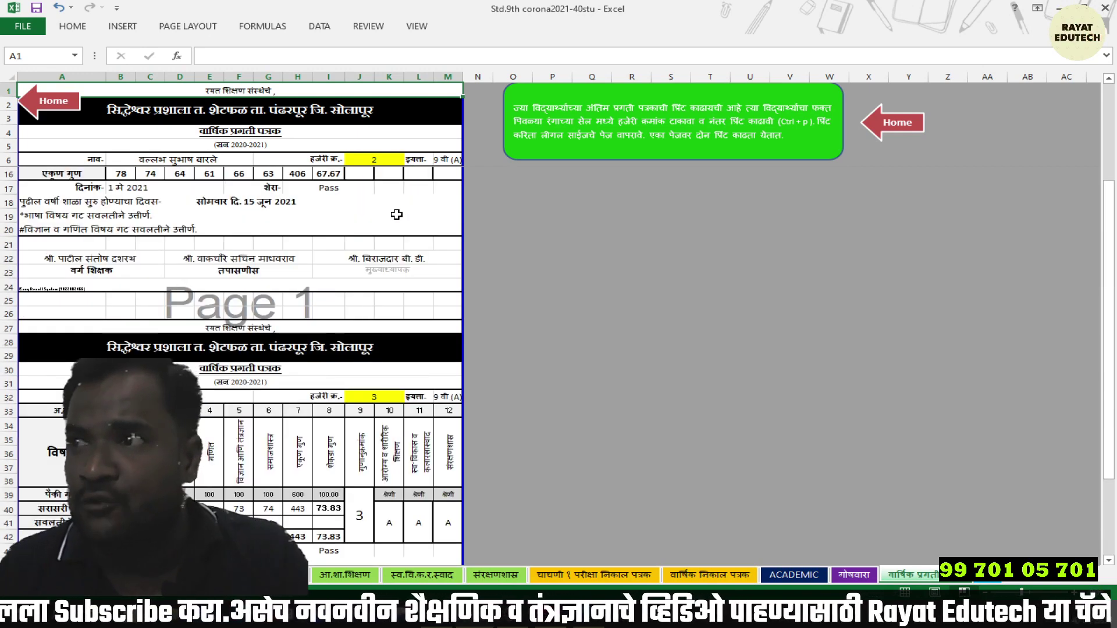
scroll(384, 407, "up", 3)
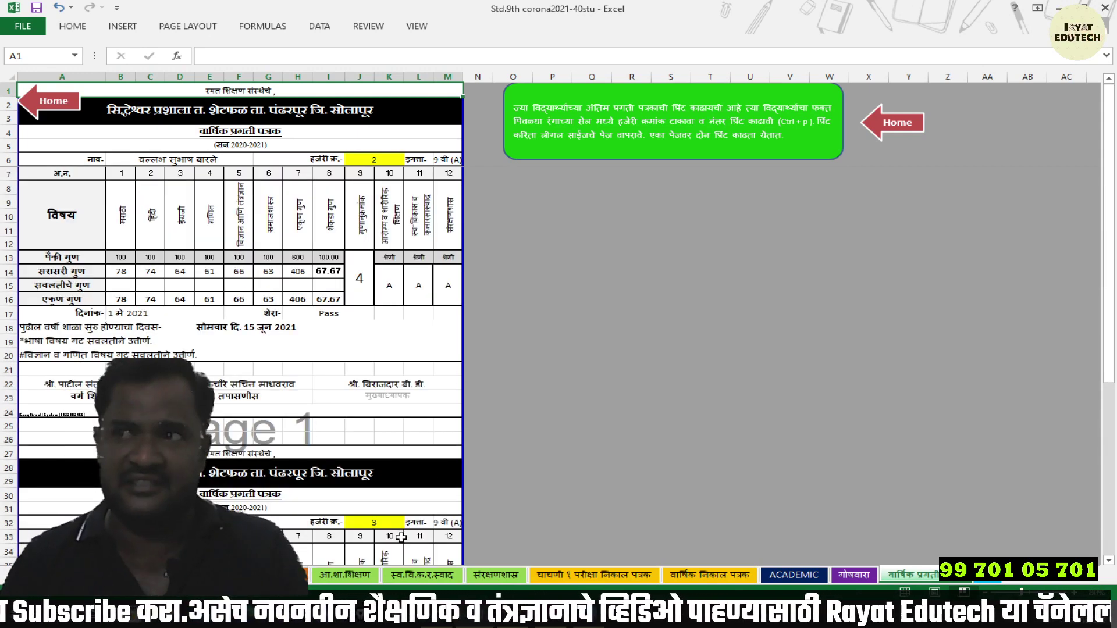
left_click(388, 158)
type("1")
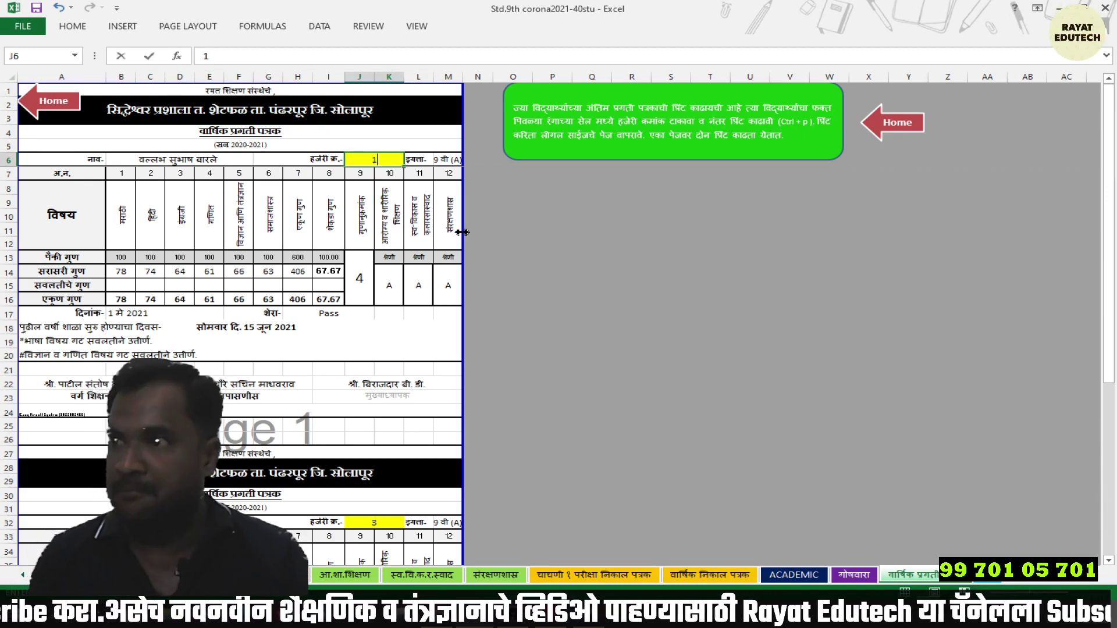
- Set the first report card's roll number in J6 to 15 and confirm the next card shows 16
type("5")
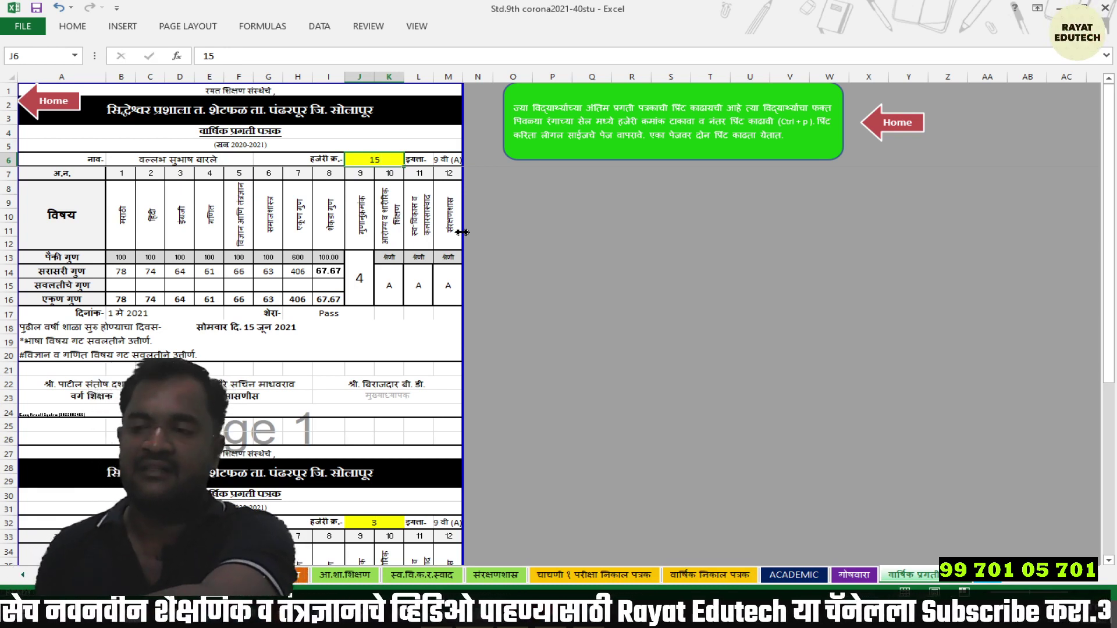
key("Return")
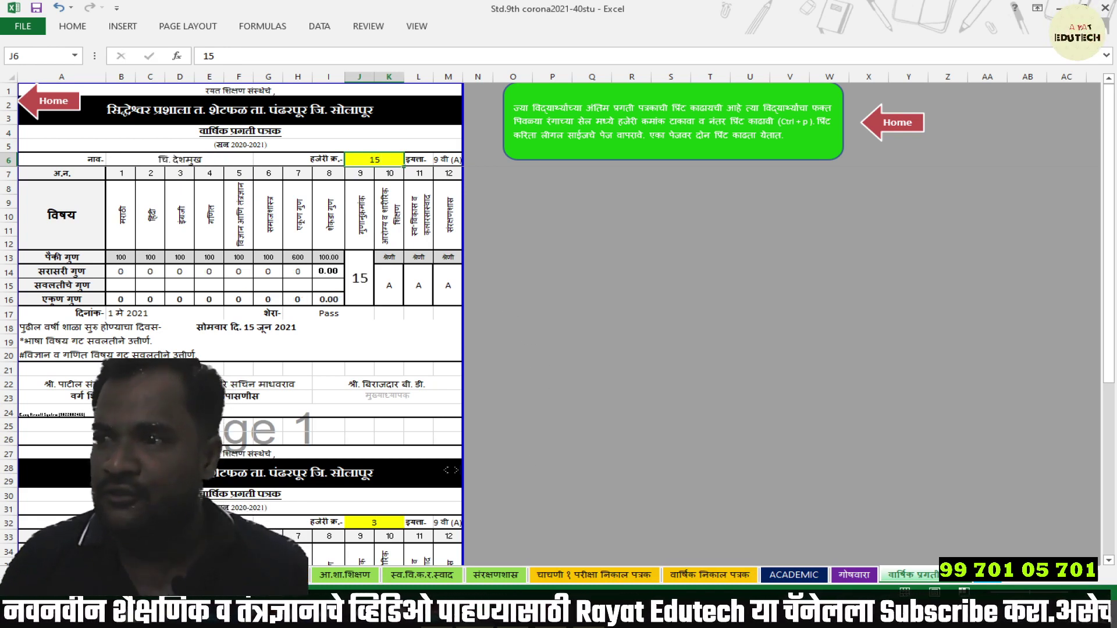
key("Return")
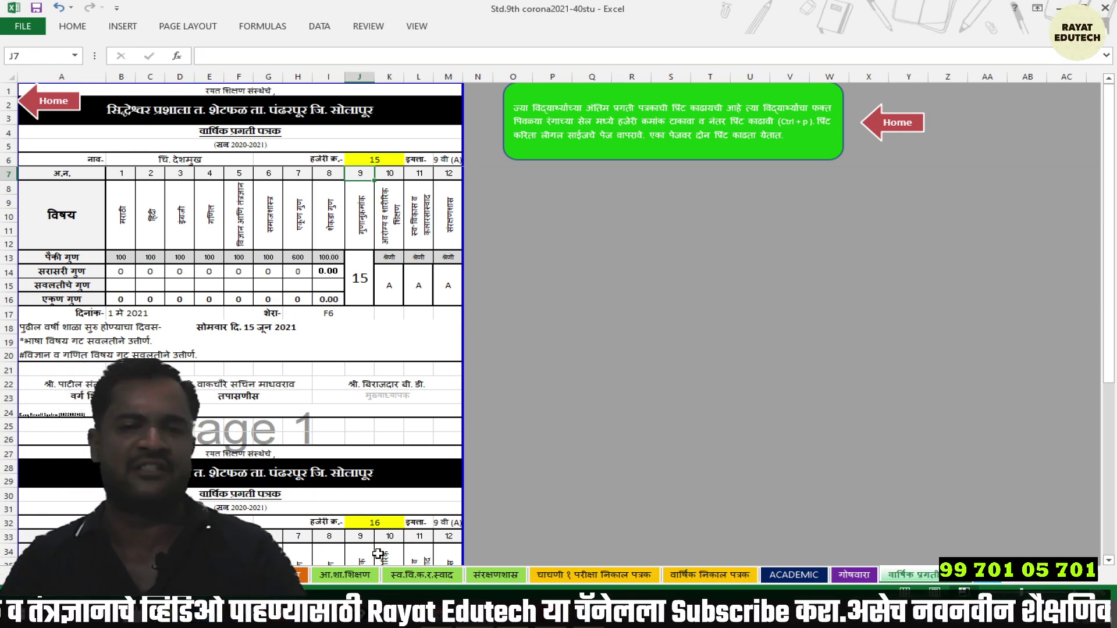
scroll(423, 339, "down", 1)
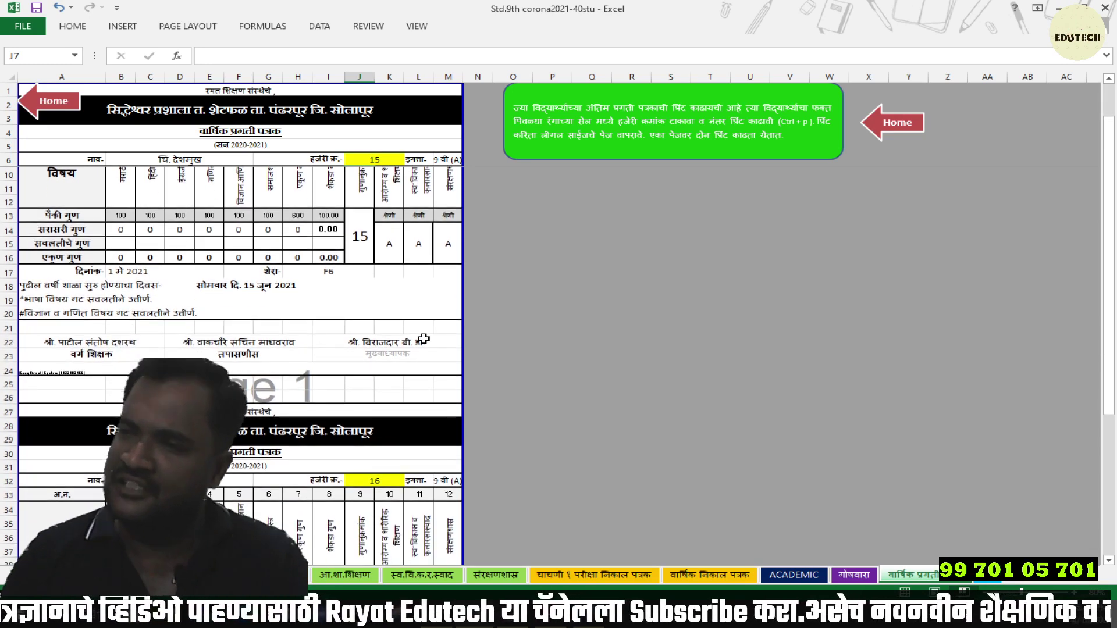
scroll(424, 326, "down", 1)
scroll(425, 325, "down", 3)
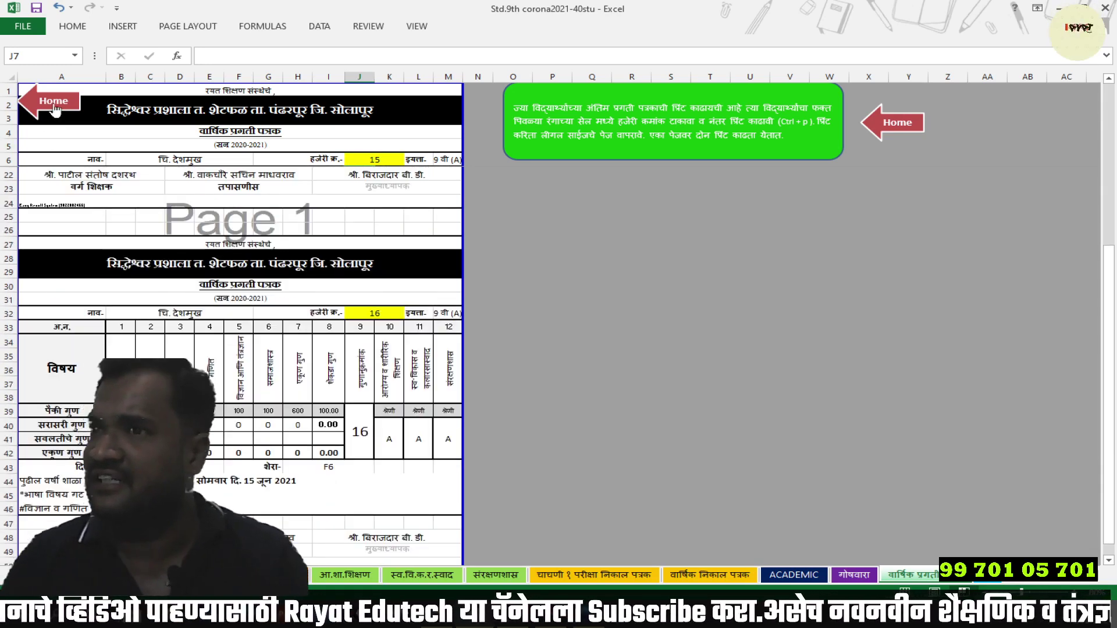
left_click(51, 100)
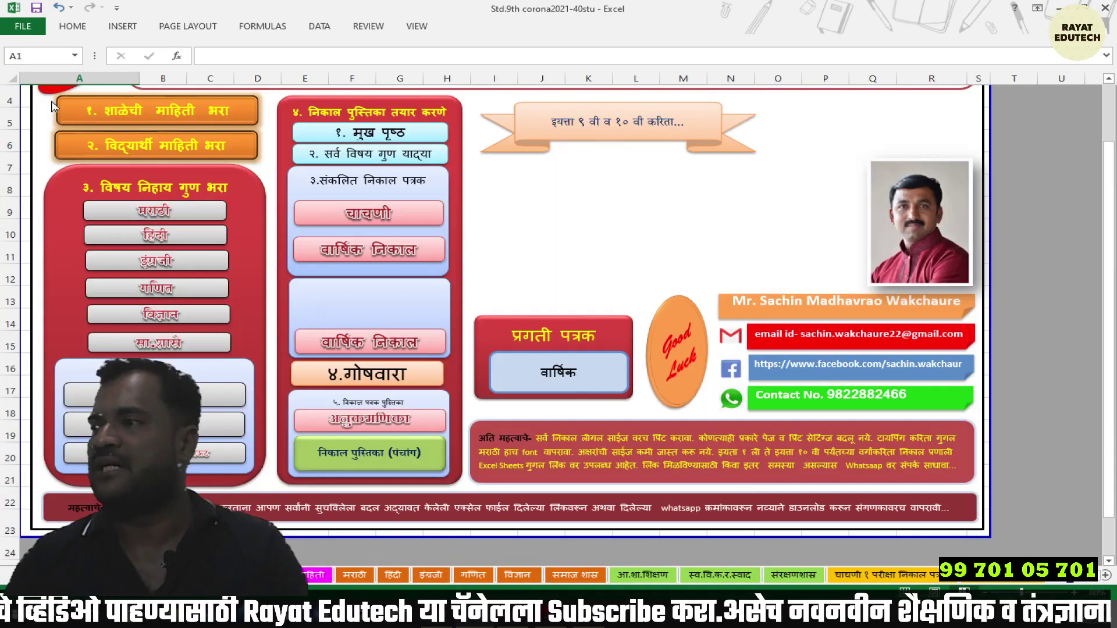
scroll(52, 106, "up", 1)
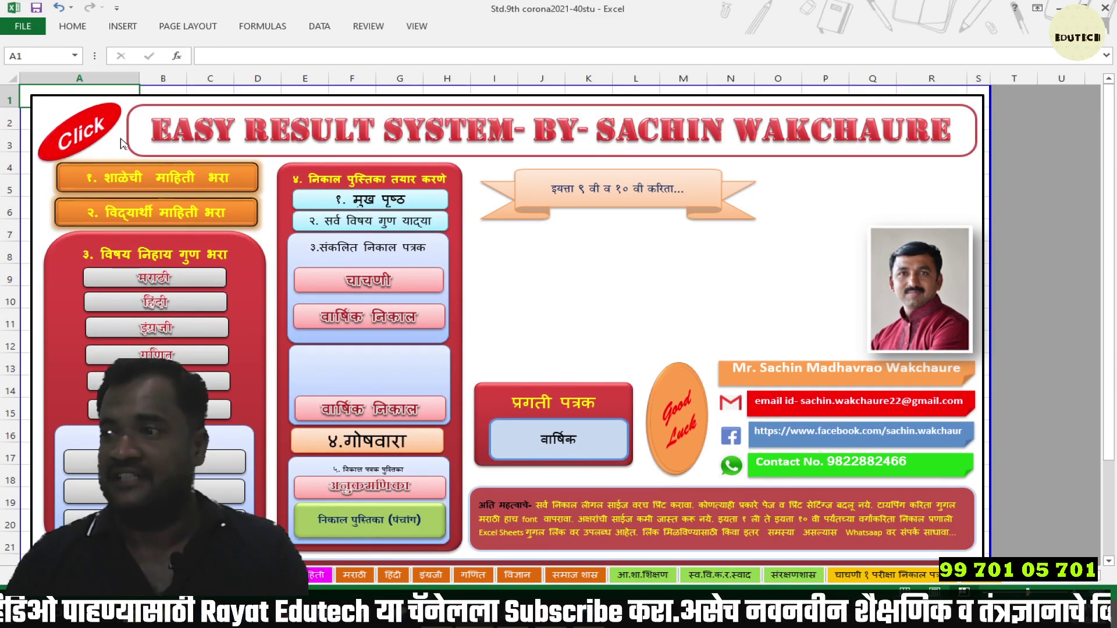